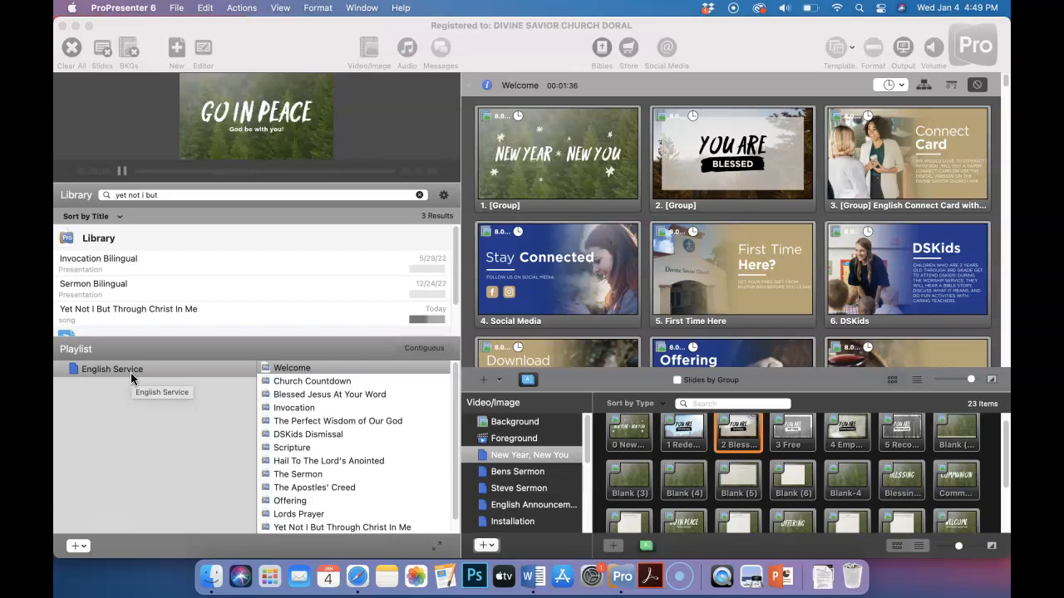
Rename the English Service playlist as English Service 1.8.23
double_click(130, 372)
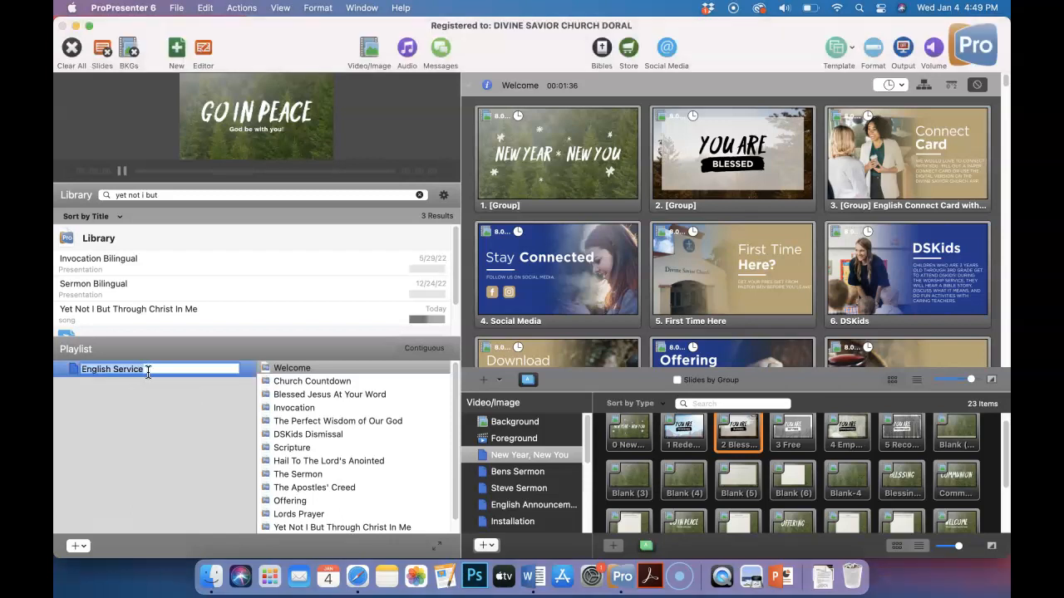
click(148, 373)
text(1.8.23)
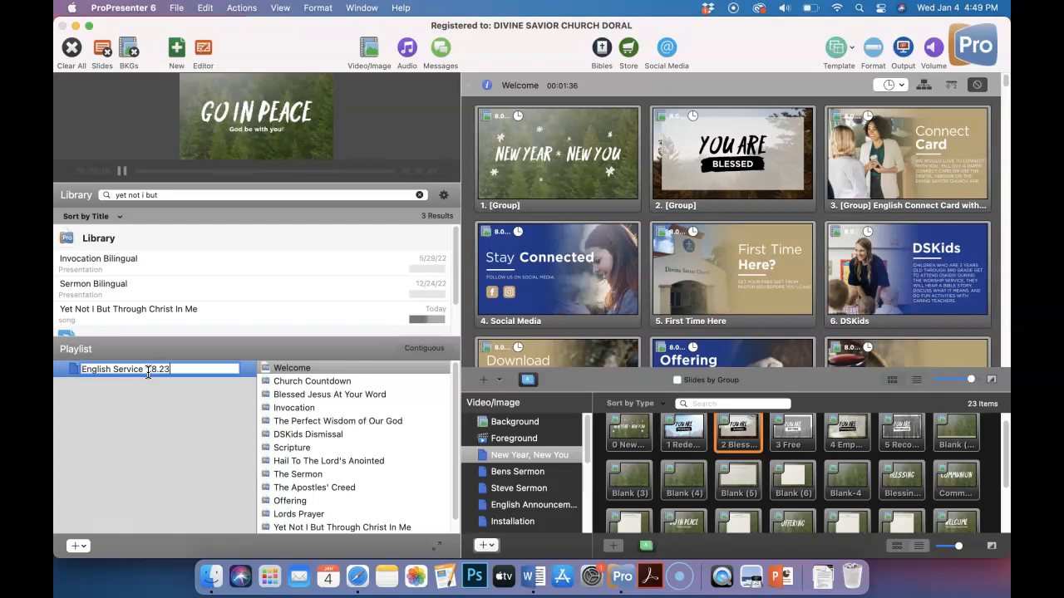
key(Return)
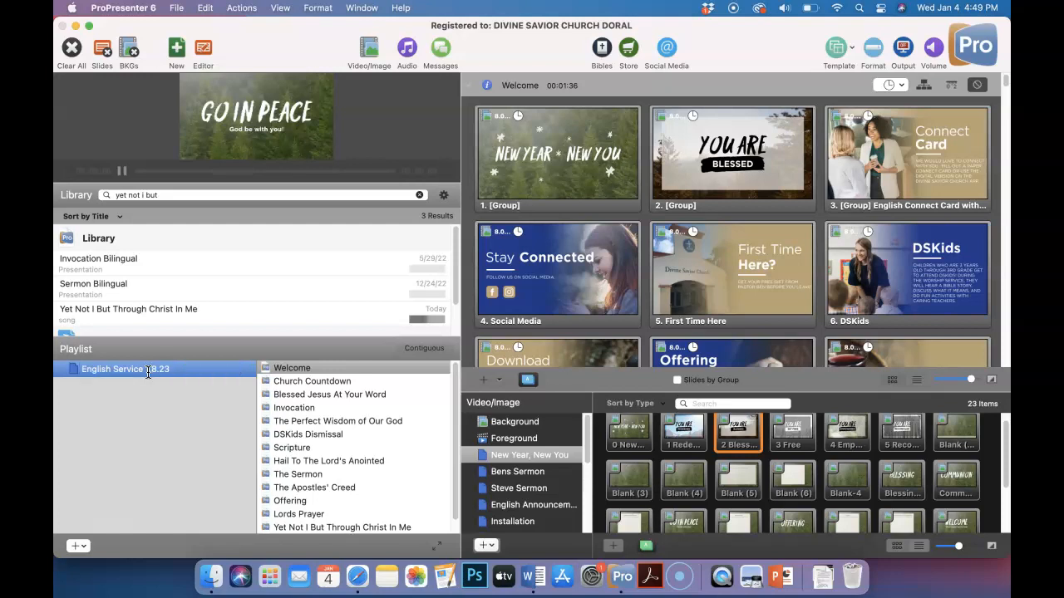
Create a new playlist named English Service 1.15.23
click(74, 549)
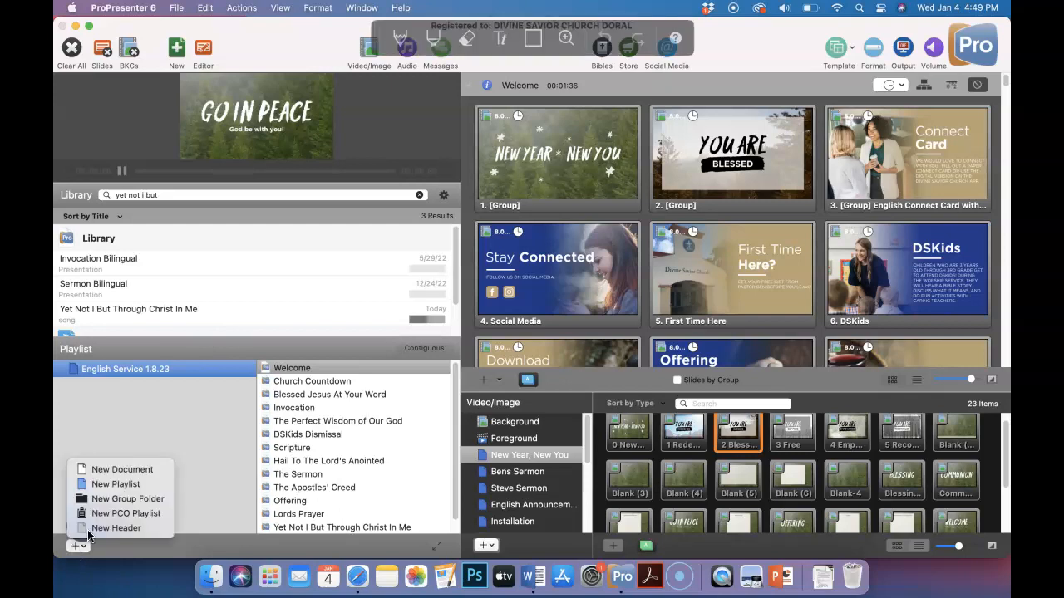
click(113, 485)
text(English Service 1.15.23)
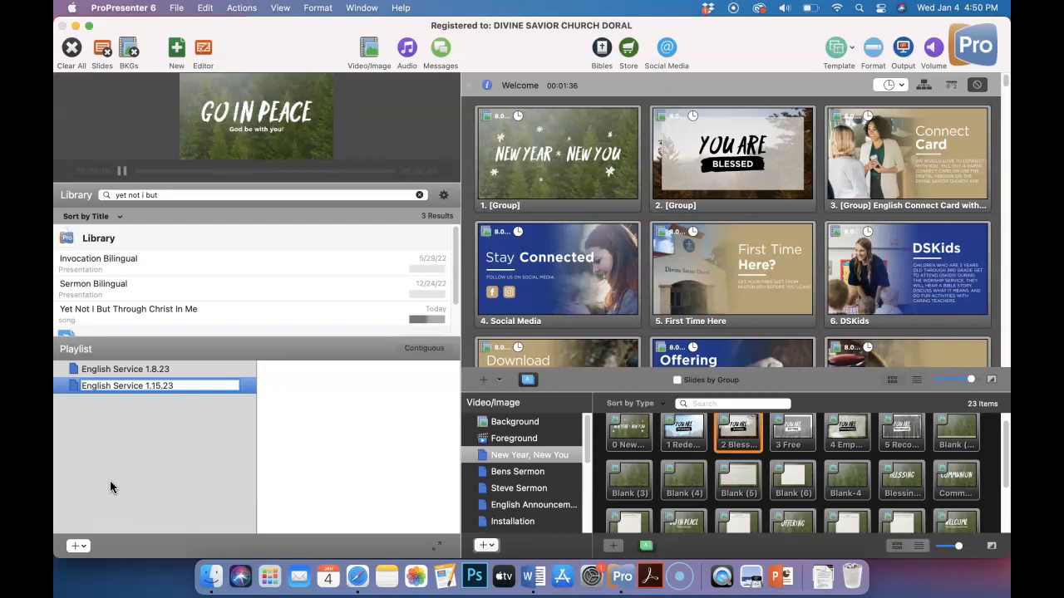
key(Return)
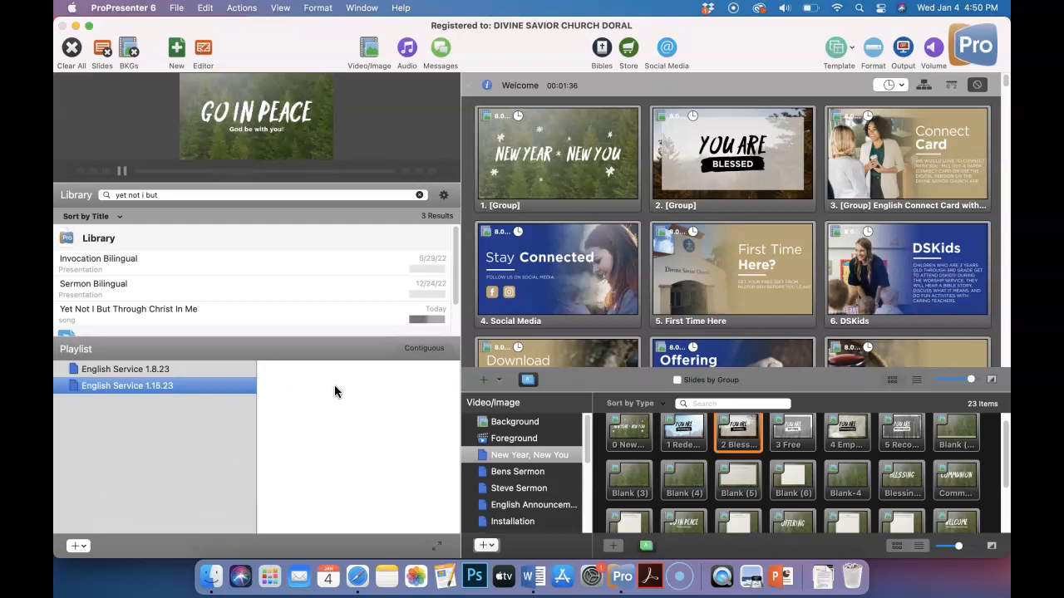
Search the library for welcome and add the Welcome presentation to the English Service 1.15.23 playlist
click(193, 370)
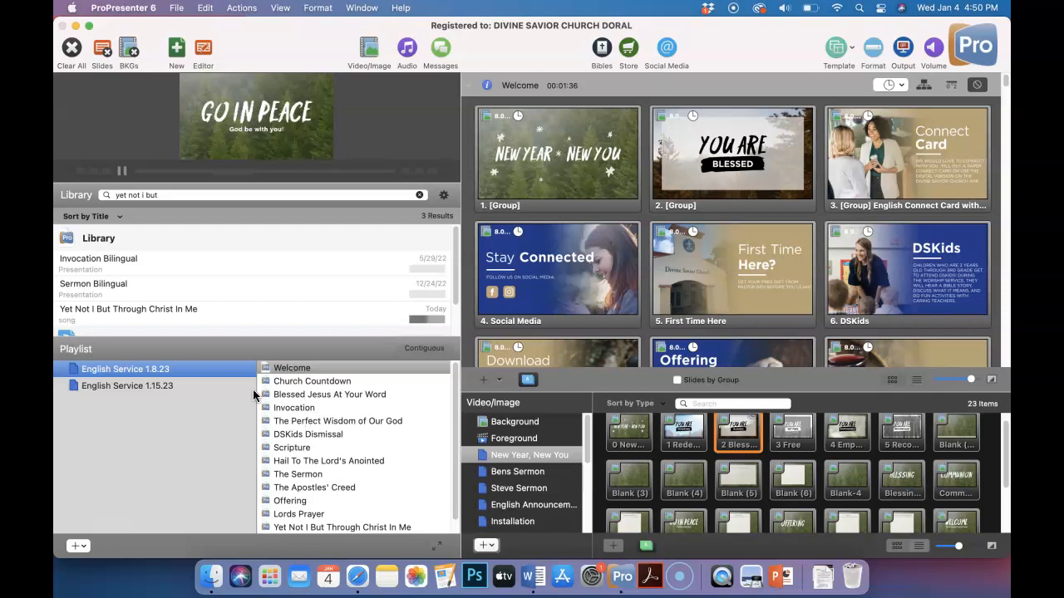
click(158, 385)
click(135, 191)
key(super+a)
text(welcome)
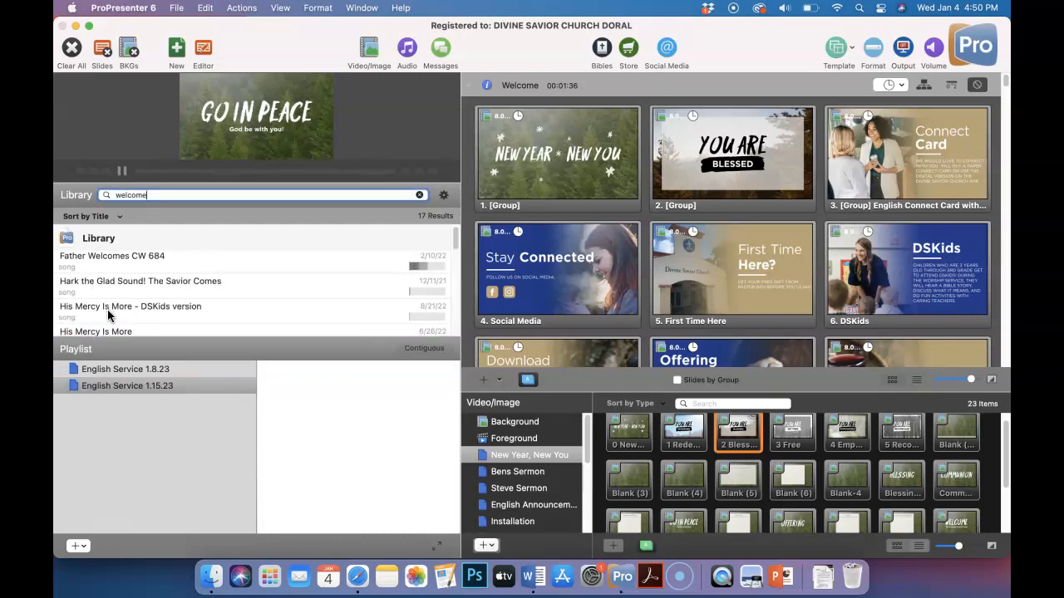
scroll(108, 310, down, 5)
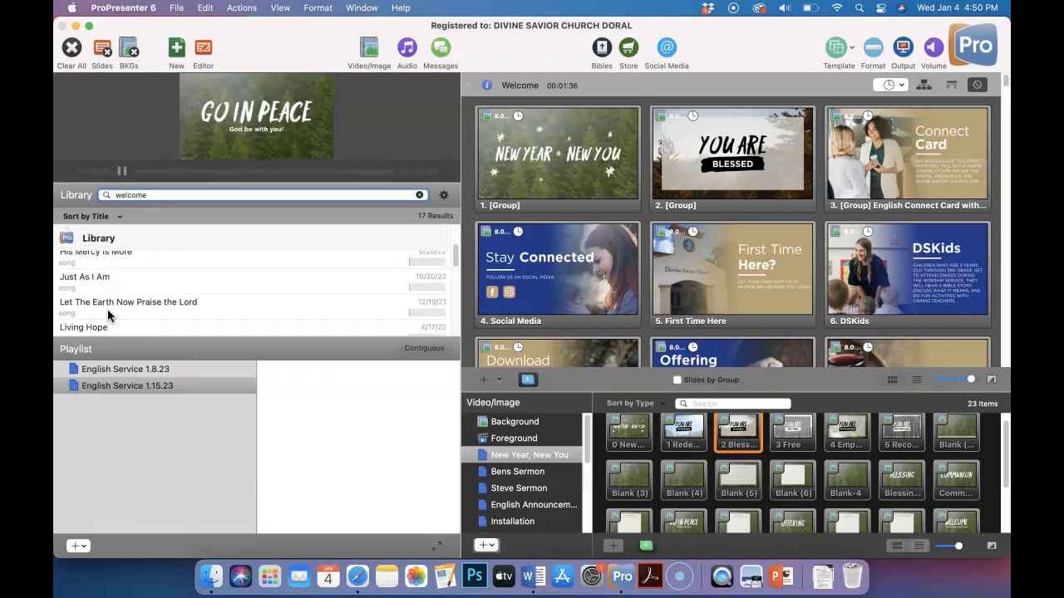
scroll(107, 309, up, 2)
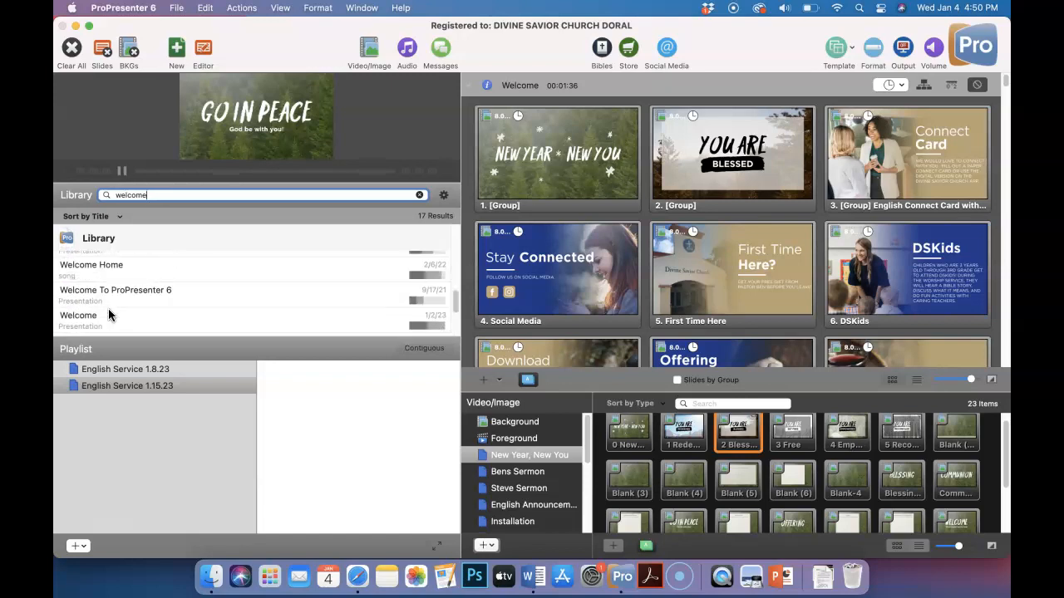
click(109, 313)
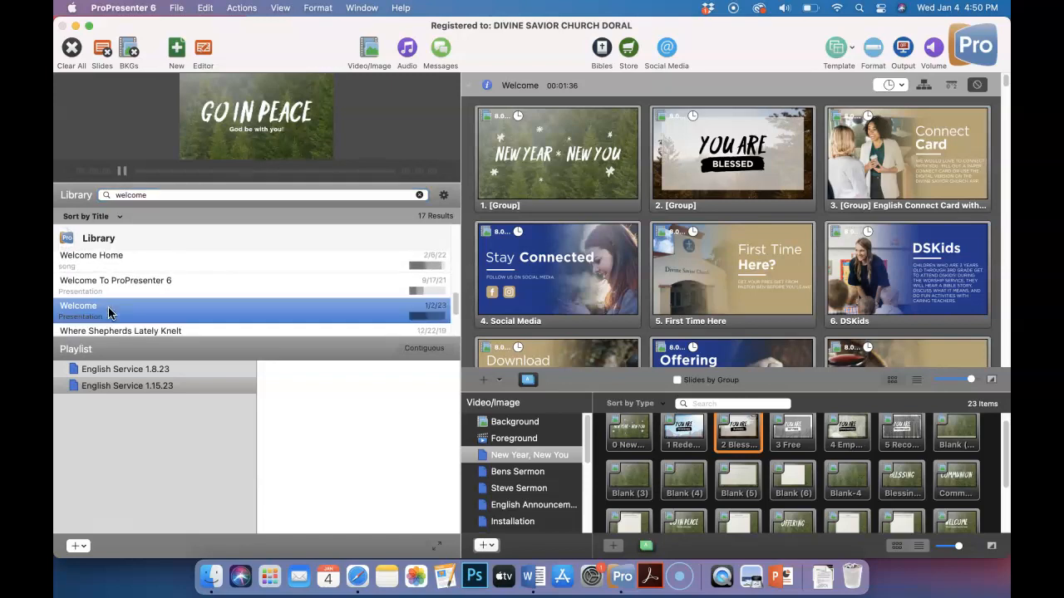
drag(108, 312, 316, 395)
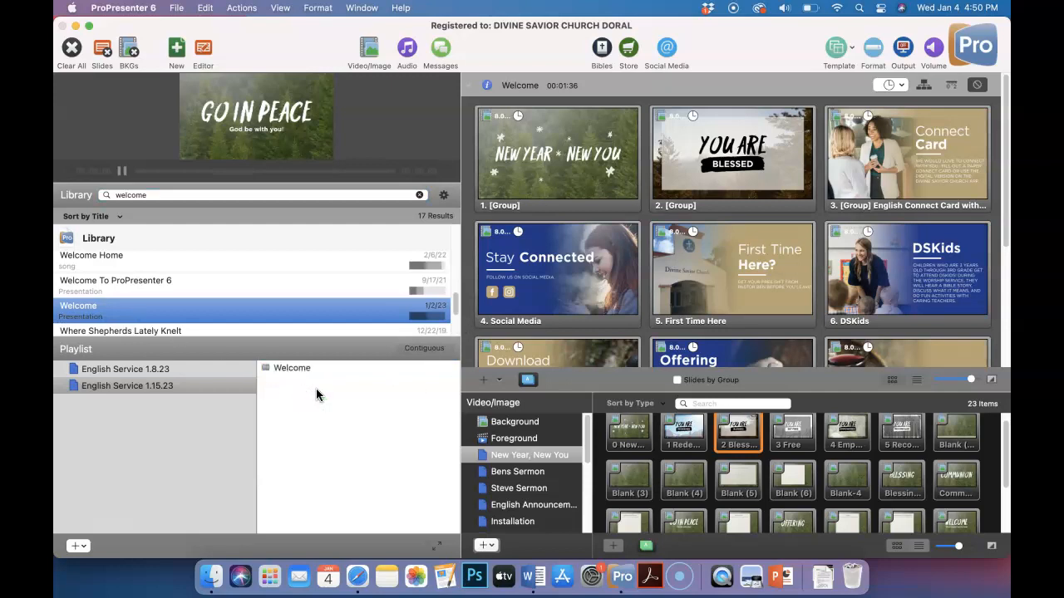
Search the library for church coun and add the Church Countdown presentation below Welcome in the English Service 1.15.23 playlist
click(162, 193)
text(church coun)
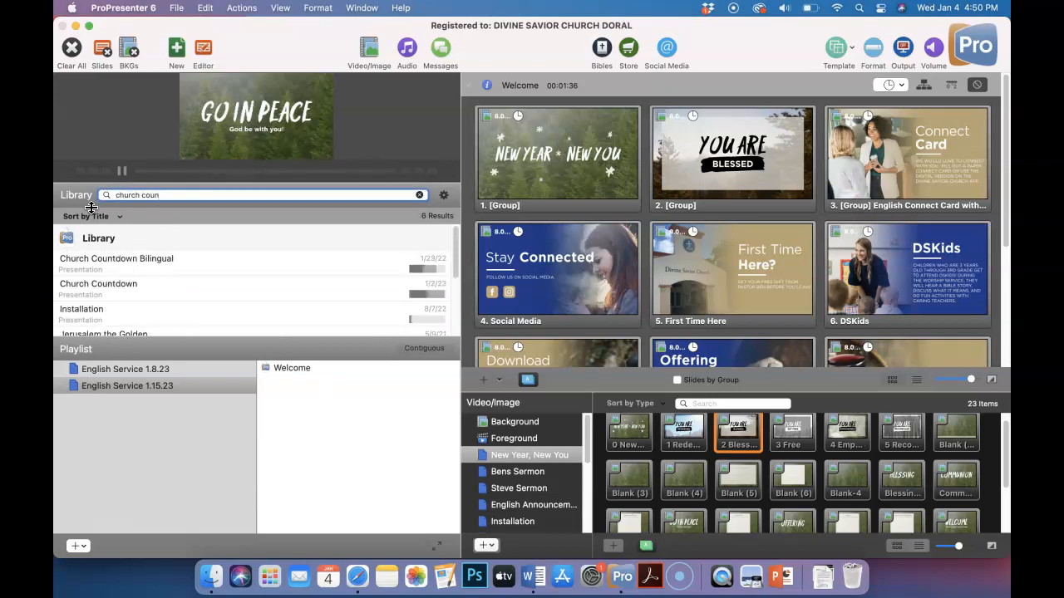
drag(100, 286, 347, 381)
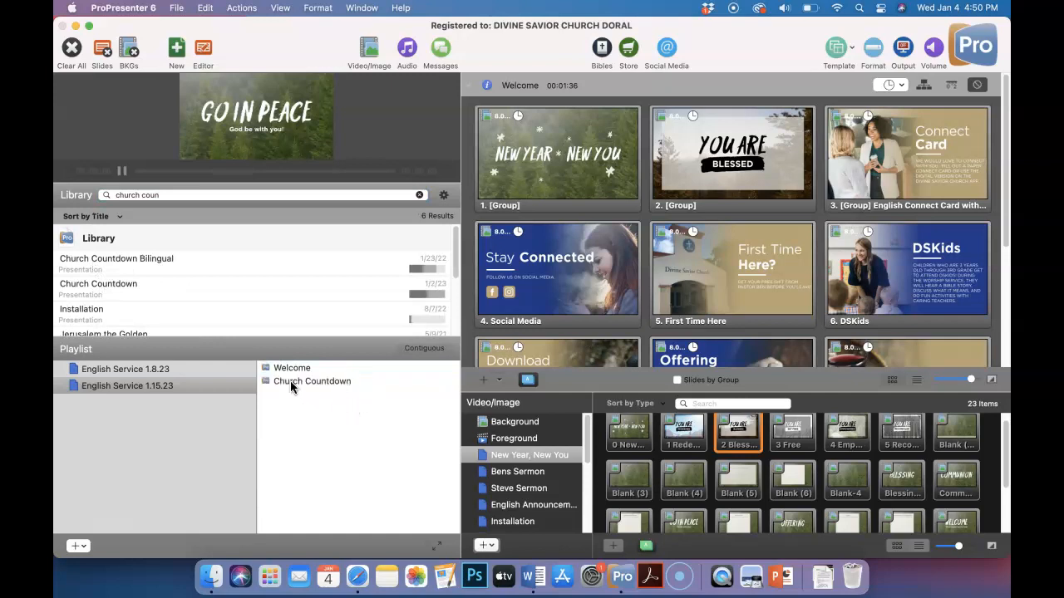
Enlarge the output preview and show the 3 Free image from the New Year, New You folder
click(125, 381)
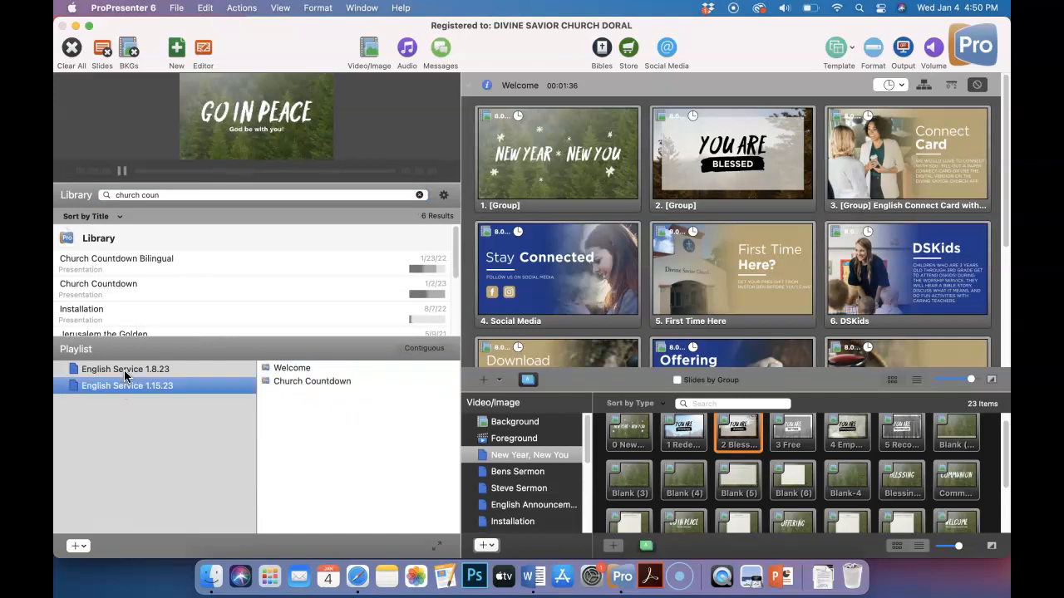
click(125, 370)
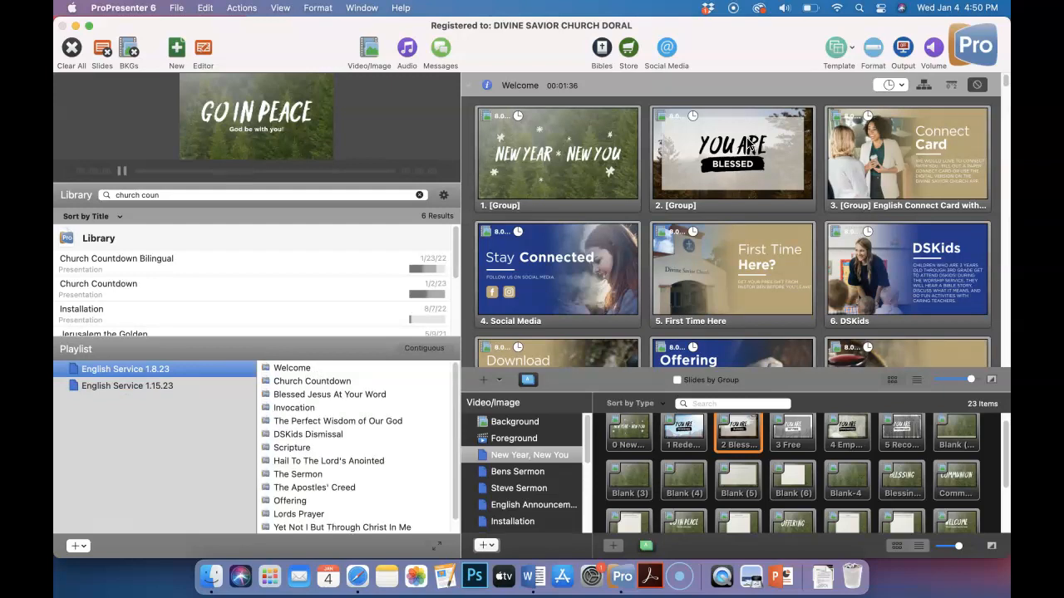
drag(347, 183, 355, 272)
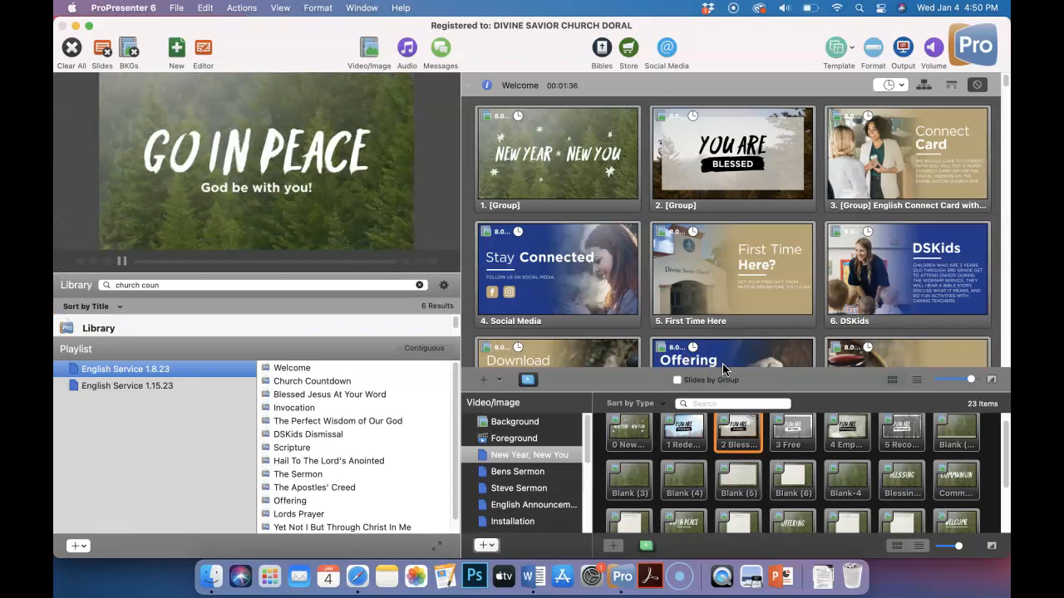
click(798, 438)
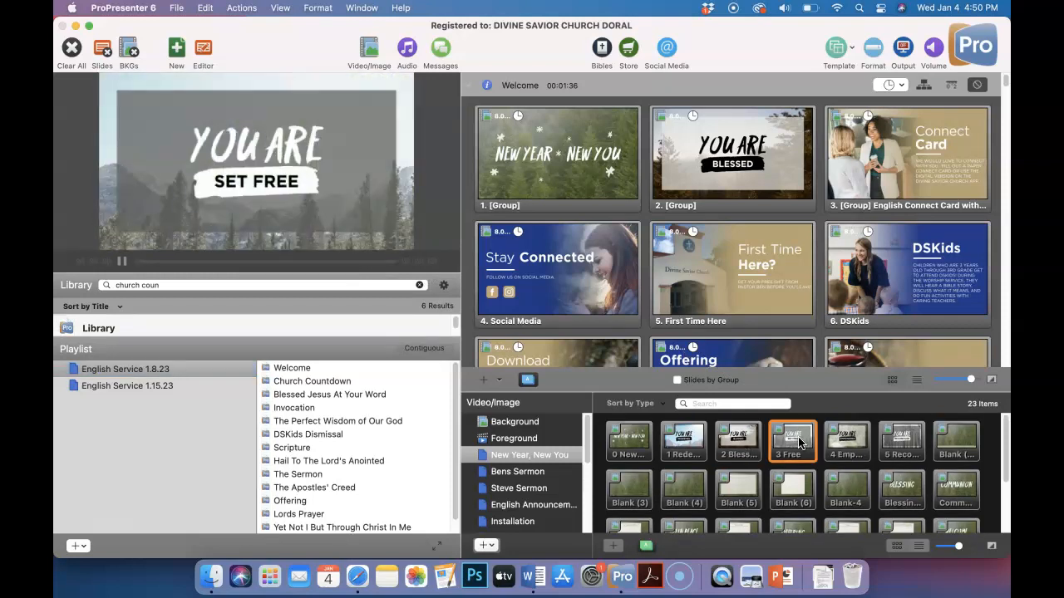
Replace the second Welcome slide's image with 3 Free and check the same presentation in the English Service 1.8.23 playlist
click(103, 385)
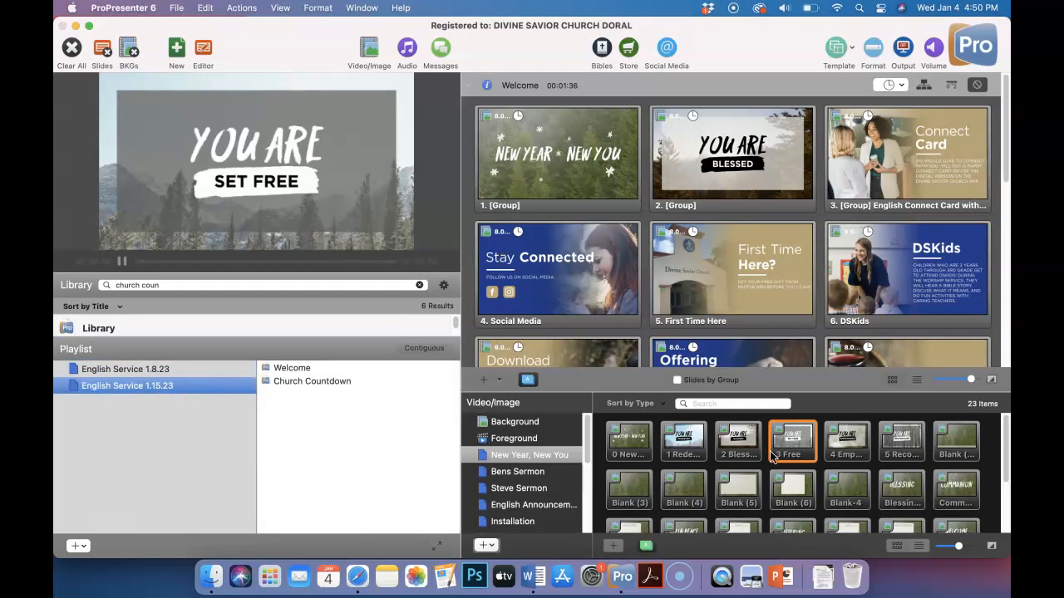
drag(794, 446, 723, 141)
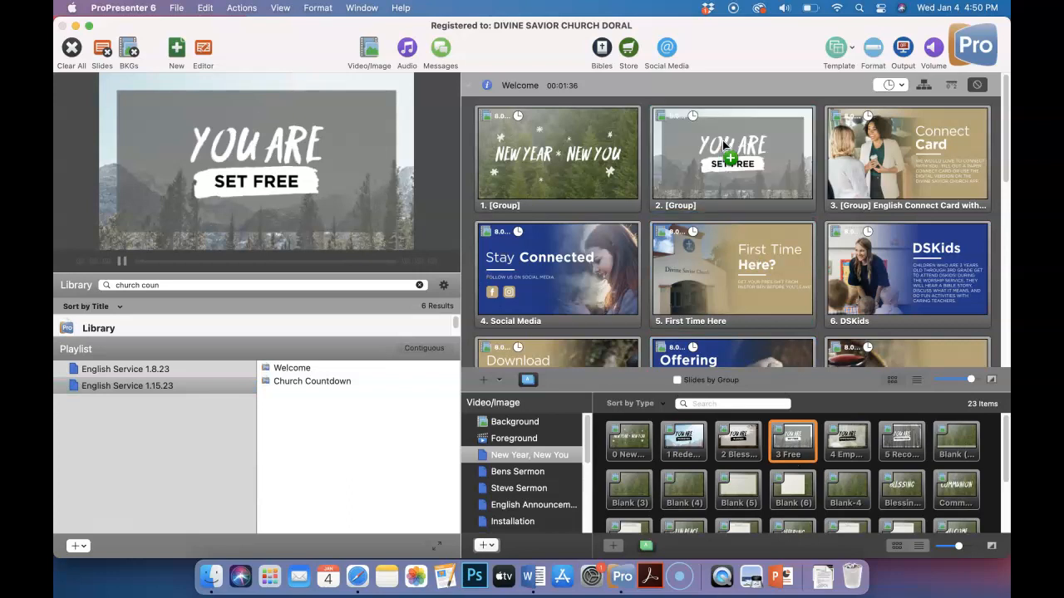
click(142, 373)
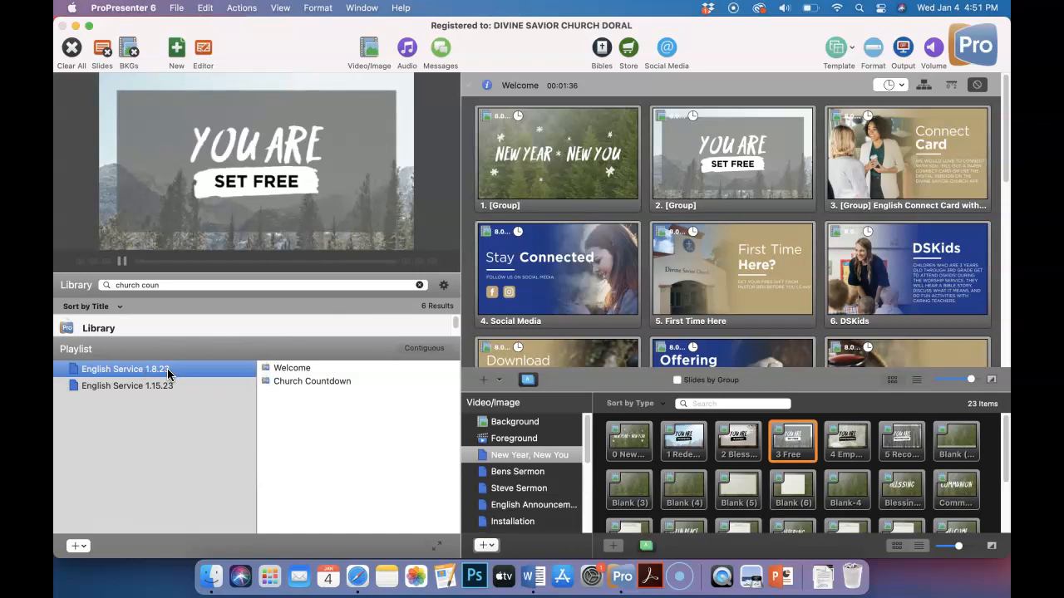
click(291, 368)
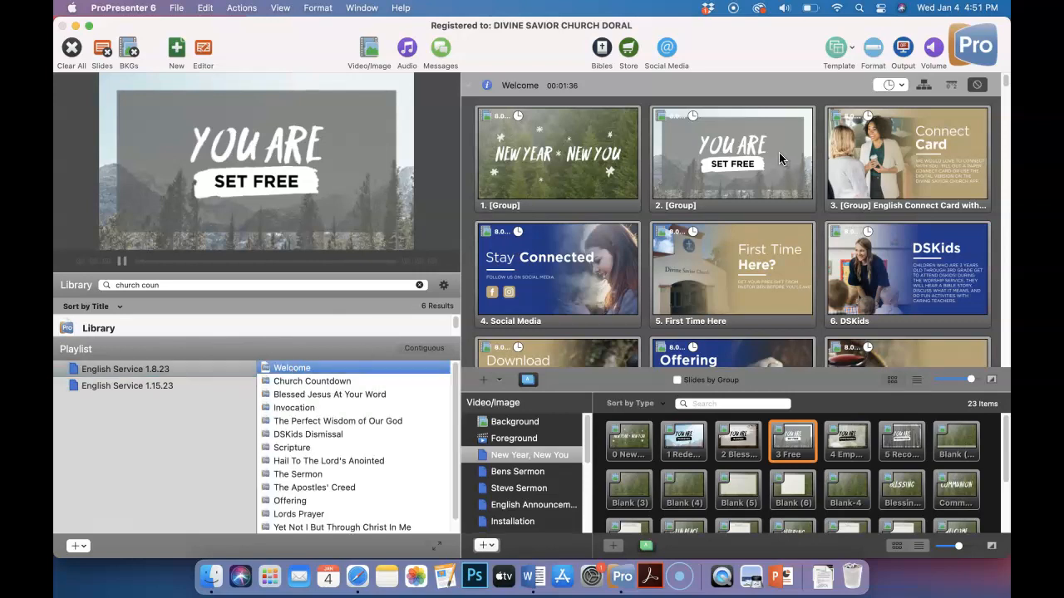
Shrink the output preview and put the You Are Blessed image back on the second Welcome slide
drag(197, 273, 176, 175)
scroll(138, 301, down, 5)
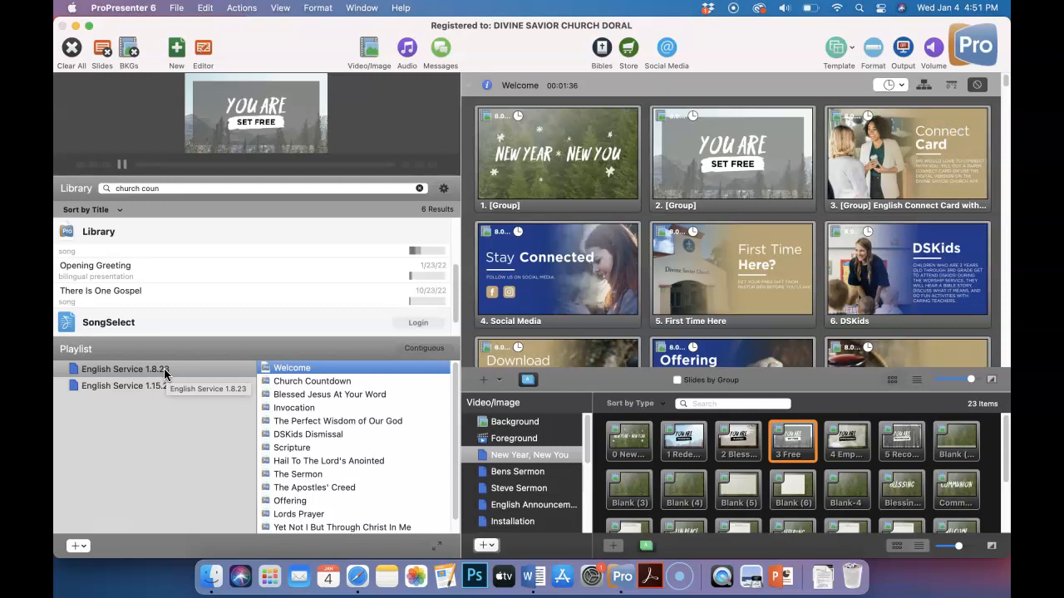
drag(737, 441, 715, 166)
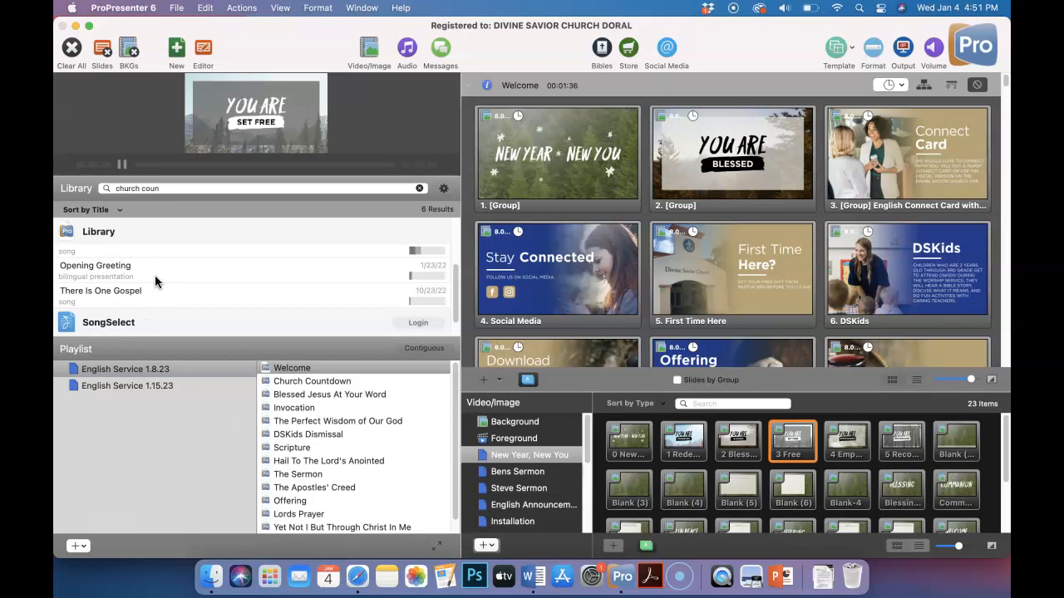
Remove the Welcome presentation from the English Service 1.15.23 playlist
scroll(155, 275, up, 2)
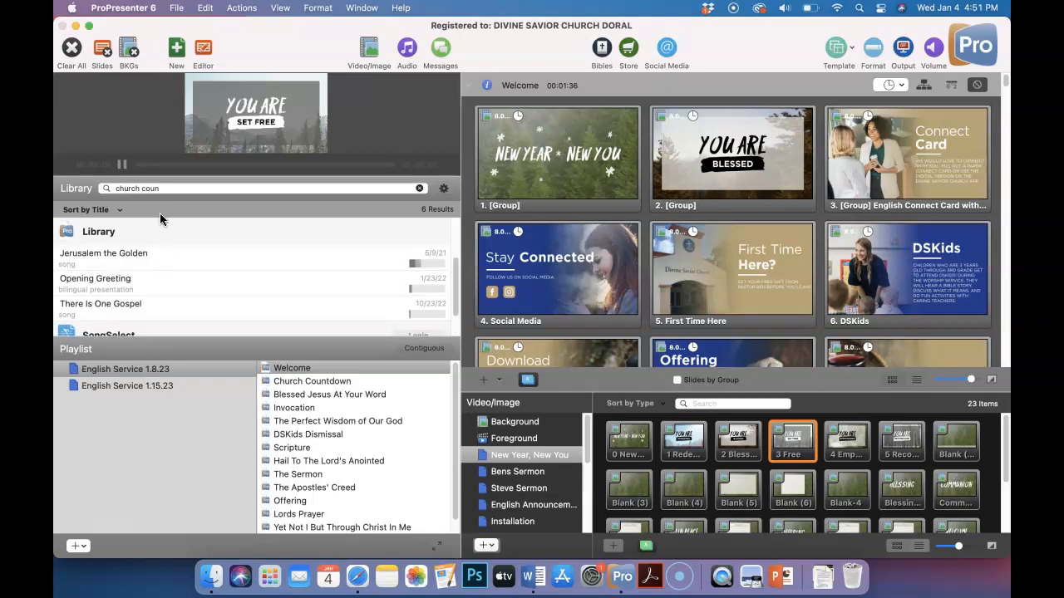
drag(165, 189, 114, 190)
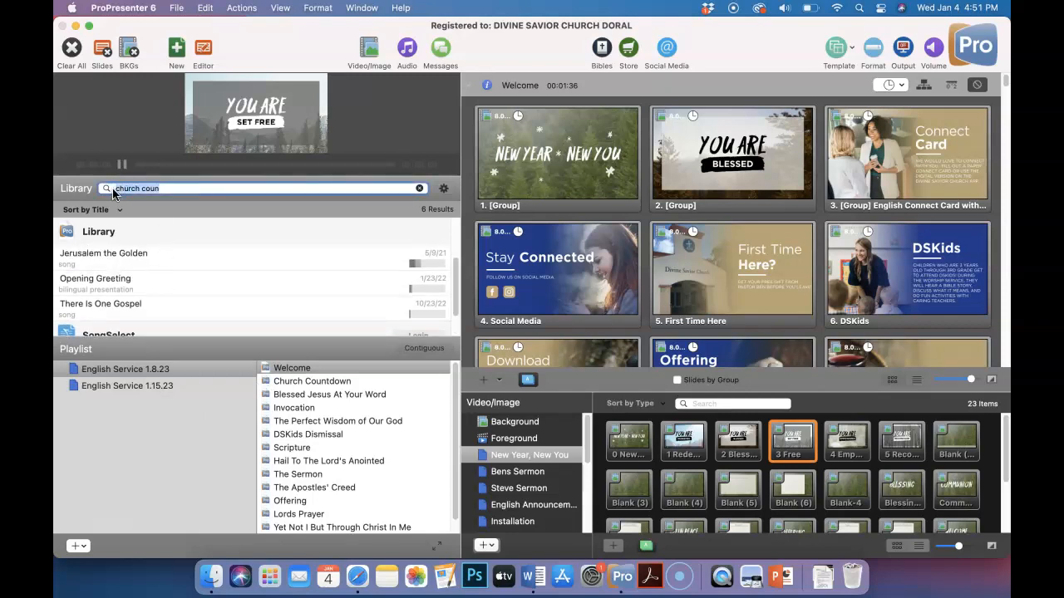
click(167, 387)
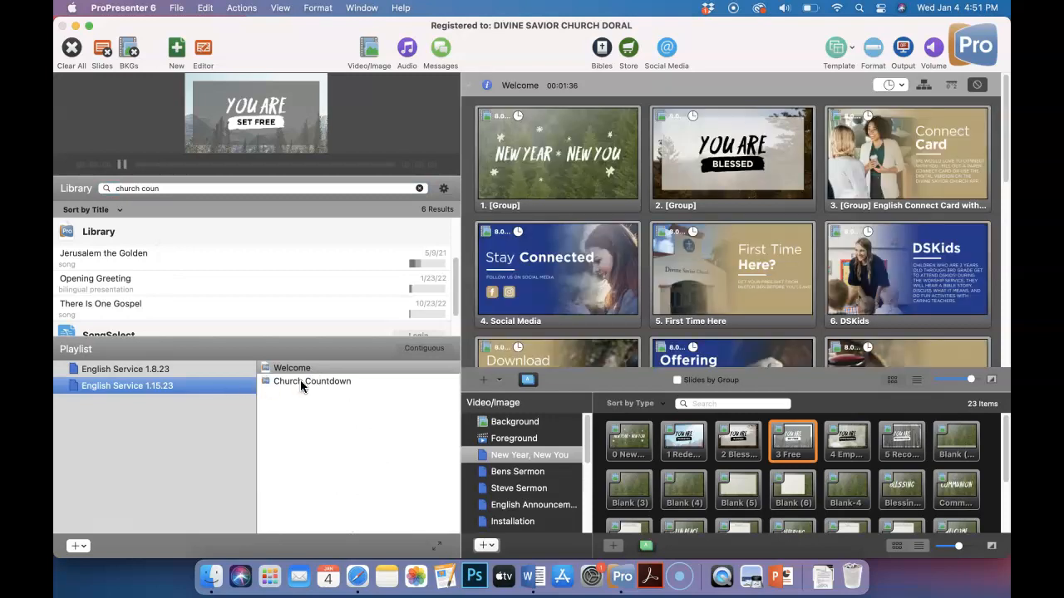
click(300, 380)
click(292, 368)
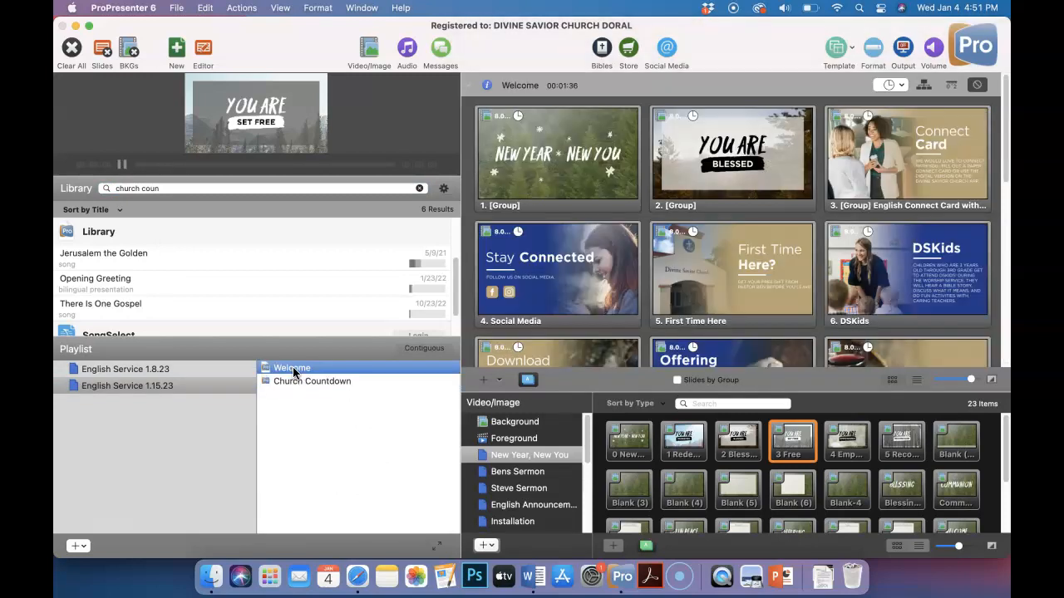
right_click(293, 367)
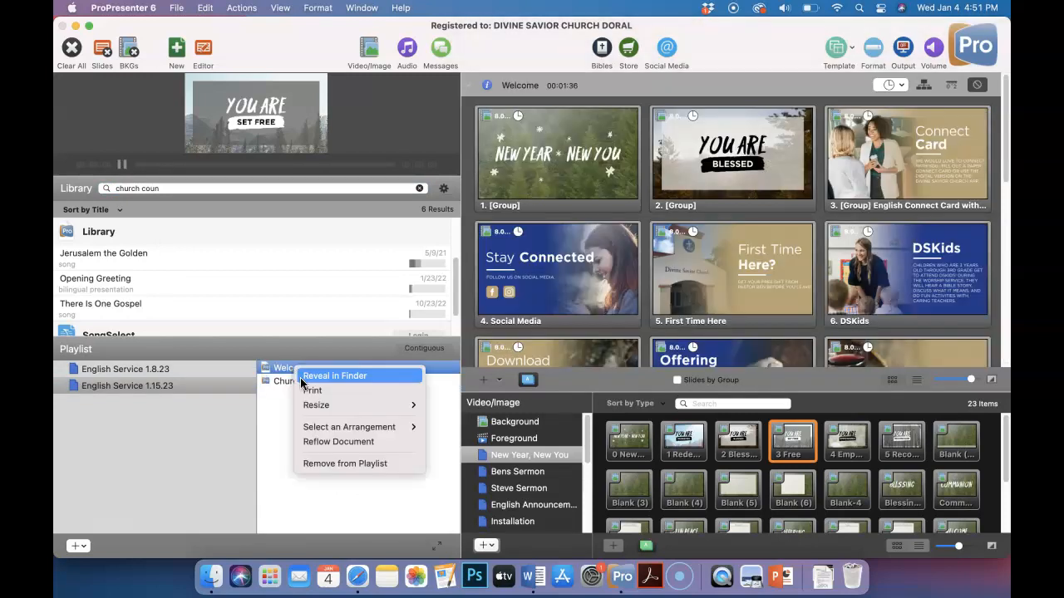
click(340, 462)
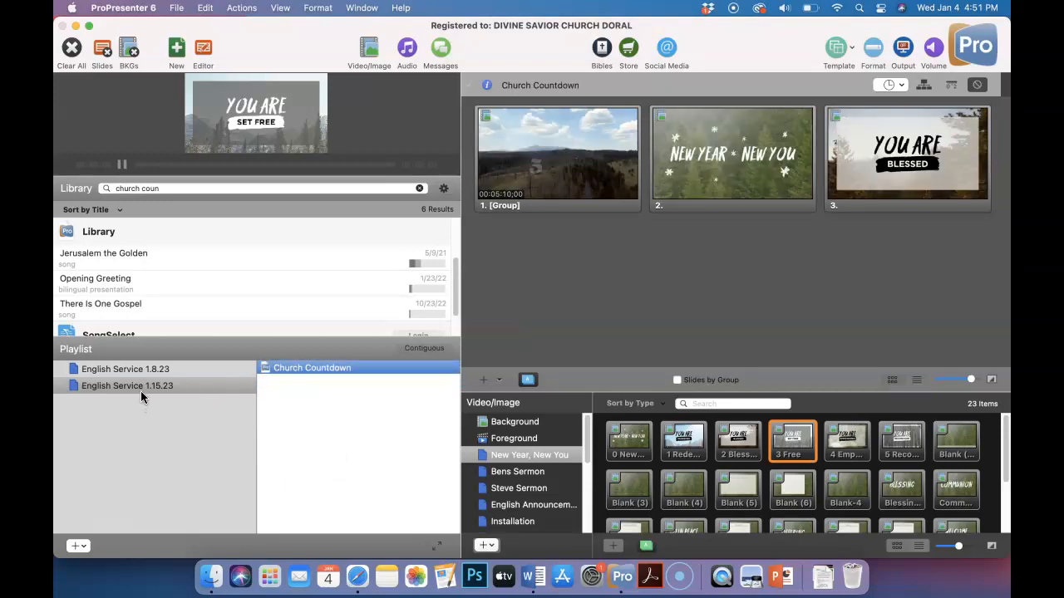
Search the library for welcome and duplicate the Welcome presentation
drag(165, 188, 114, 188)
text(welcome)
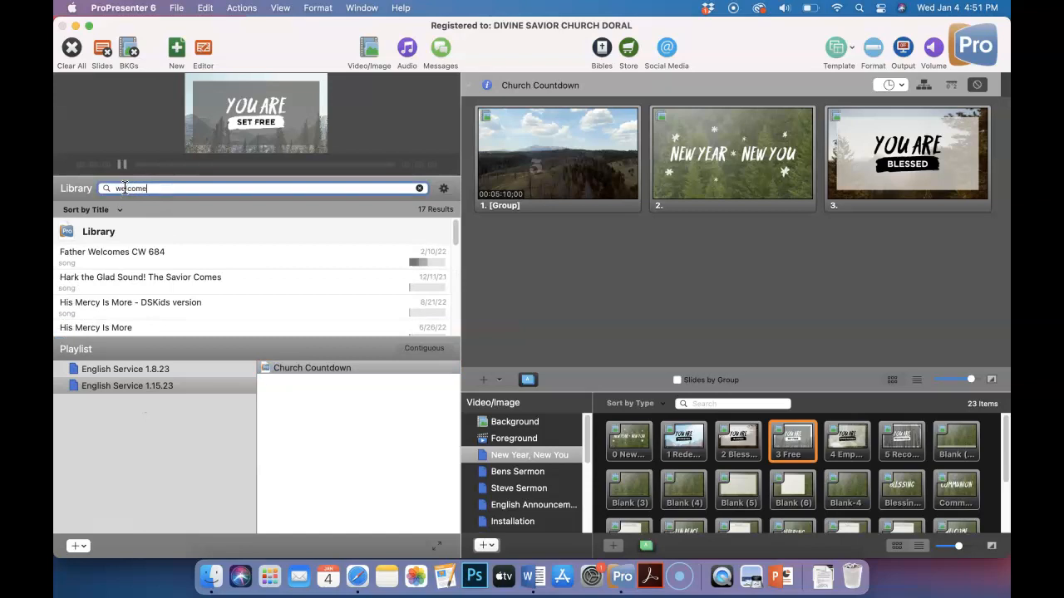
scroll(123, 266, down, 5)
click(122, 261)
scroll(123, 266, up, 3)
scroll(124, 266, down, 1)
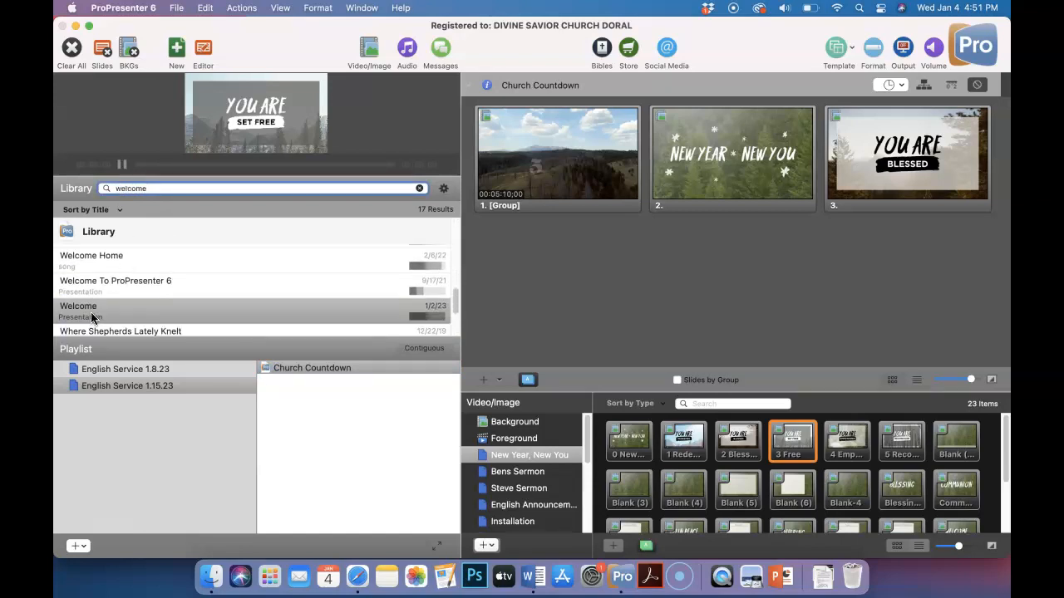
right_click(93, 314)
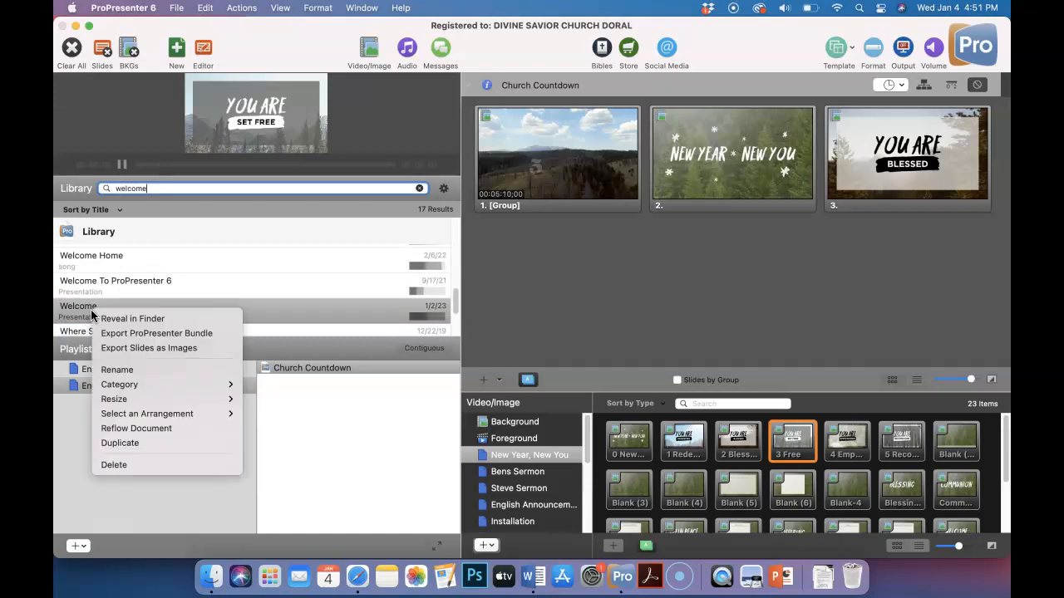
click(127, 444)
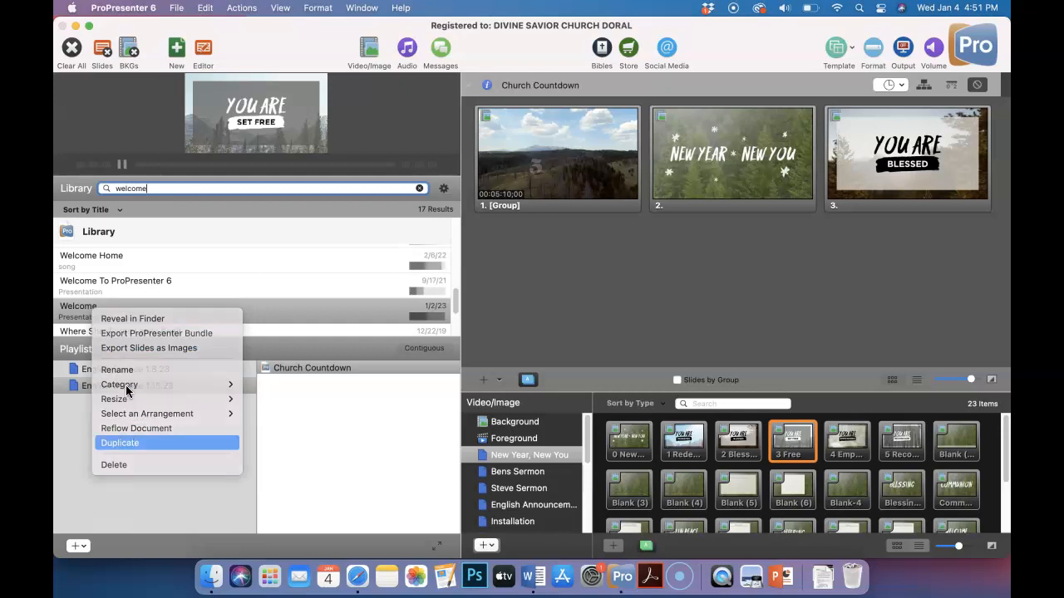
scroll(124, 266, up, 3)
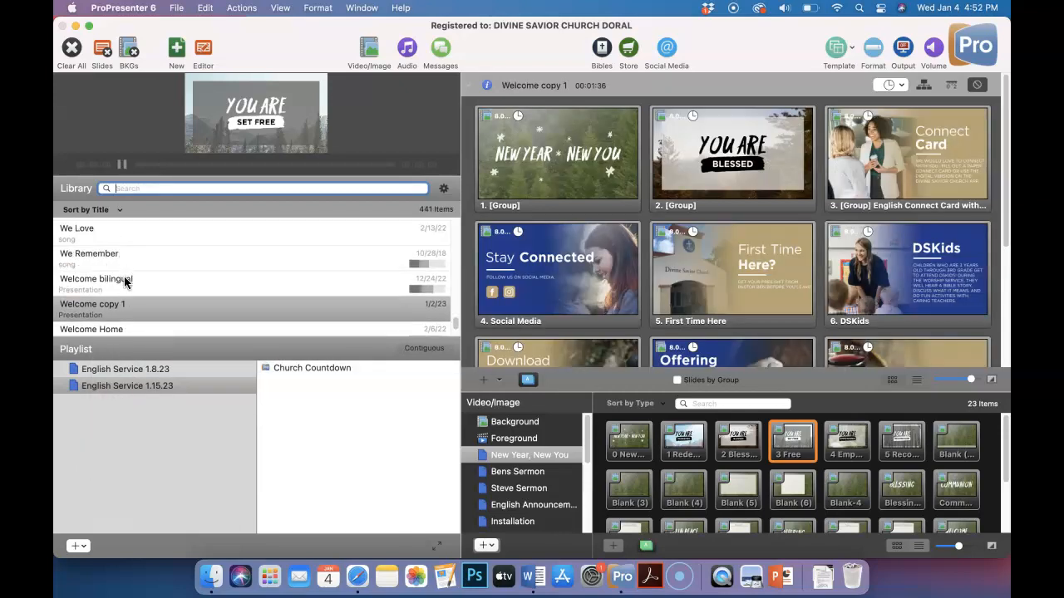
Rename the duplicated Welcome presentation in the library as Welcome 1.15.23
scroll(125, 279, down, 2)
scroll(126, 281, down, 2)
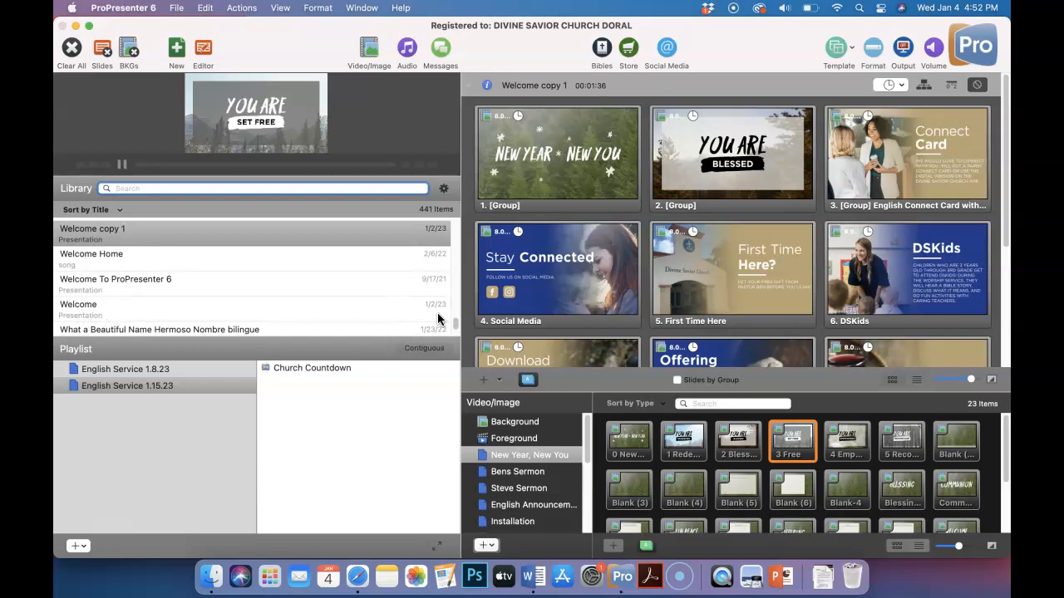
right_click(123, 232)
click(163, 287)
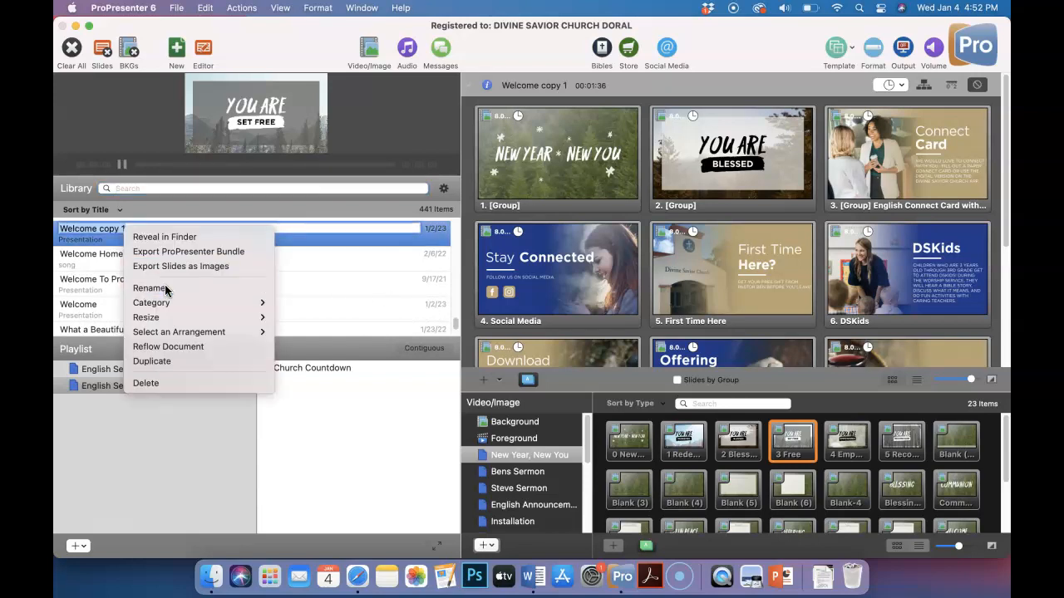
key(Right)
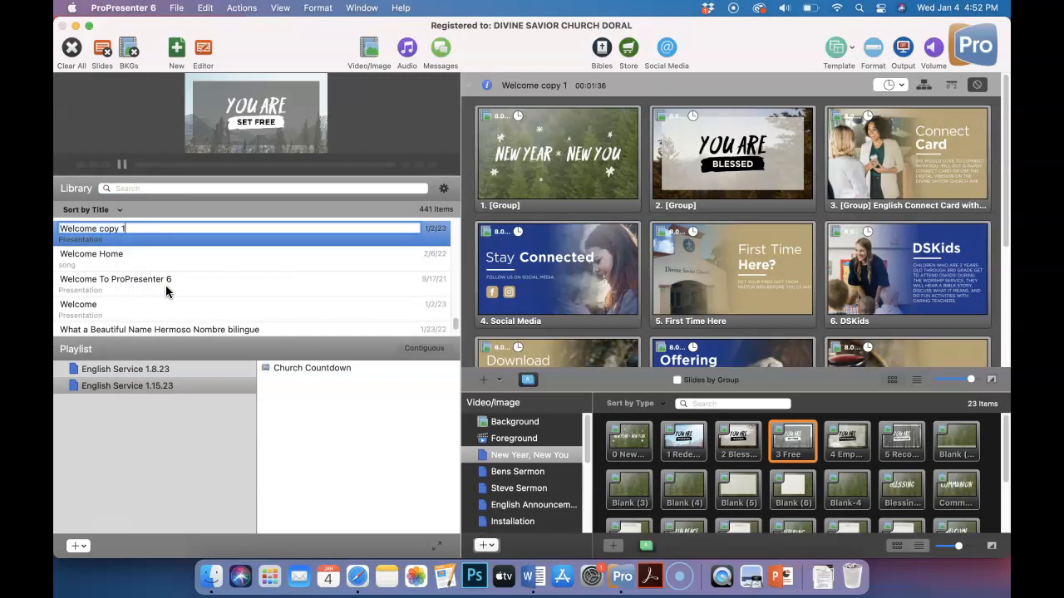
key(BackSpace)
key(BackSpace)
key(BackSpace)
key(BackSpace)
key(BackSpace)
key(BackSpace)
text(1.15.23)
key(Return)
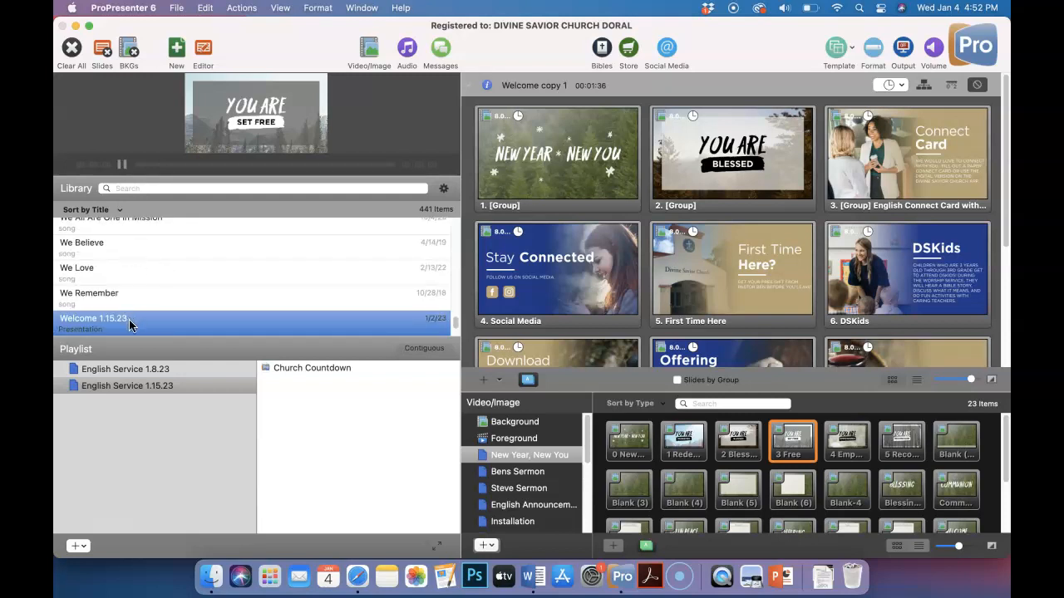
scroll(129, 319, down, 1)
drag(158, 304, 321, 362)
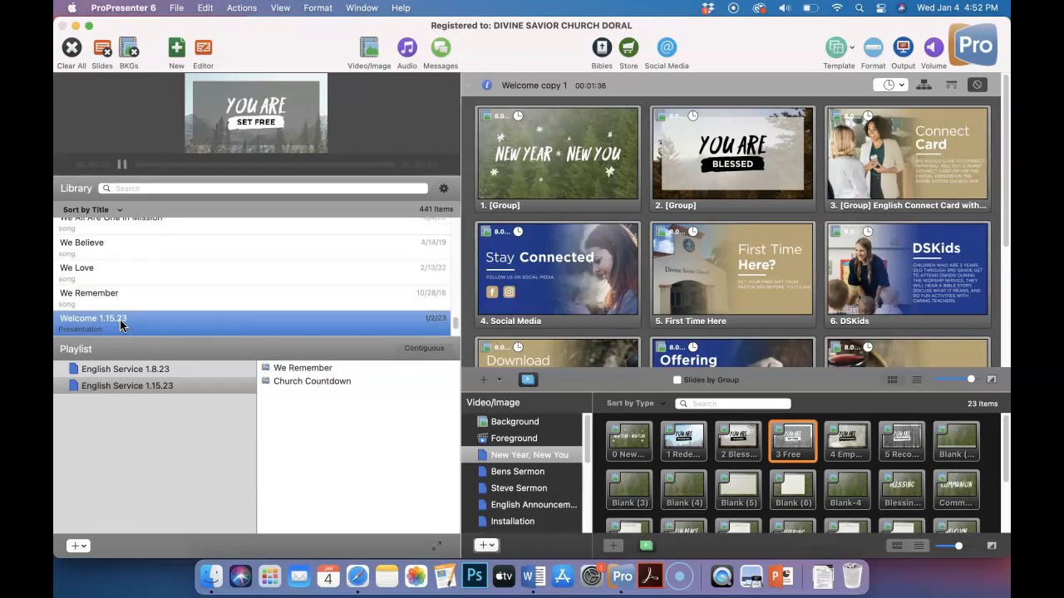
right_click(319, 366)
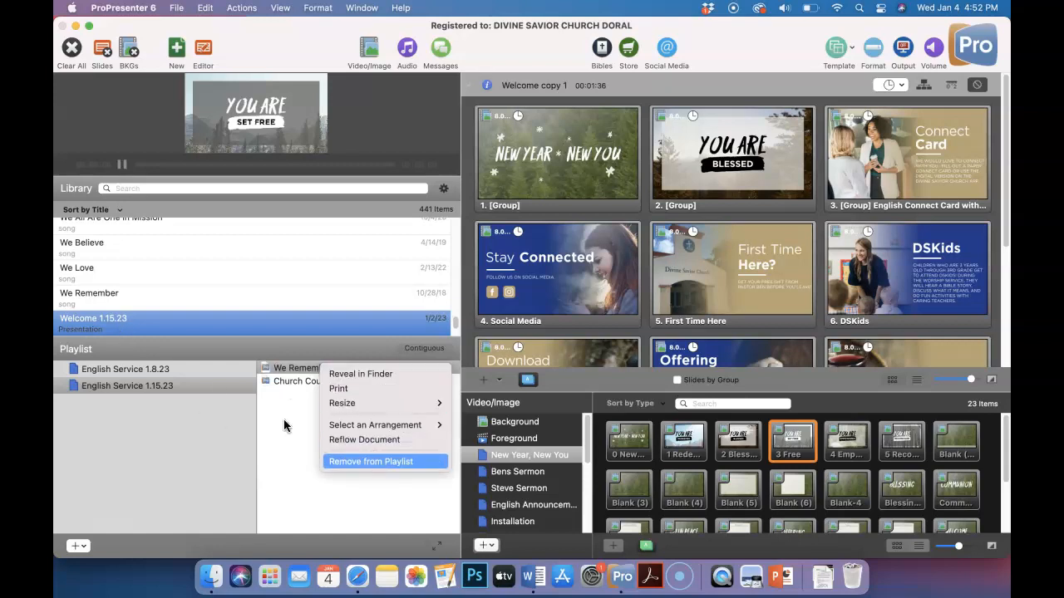
click(372, 461)
Add the Welcome 1.15.23 presentation to the start of the English Service 1.15.23 playlist and show its slides
drag(127, 322, 325, 385)
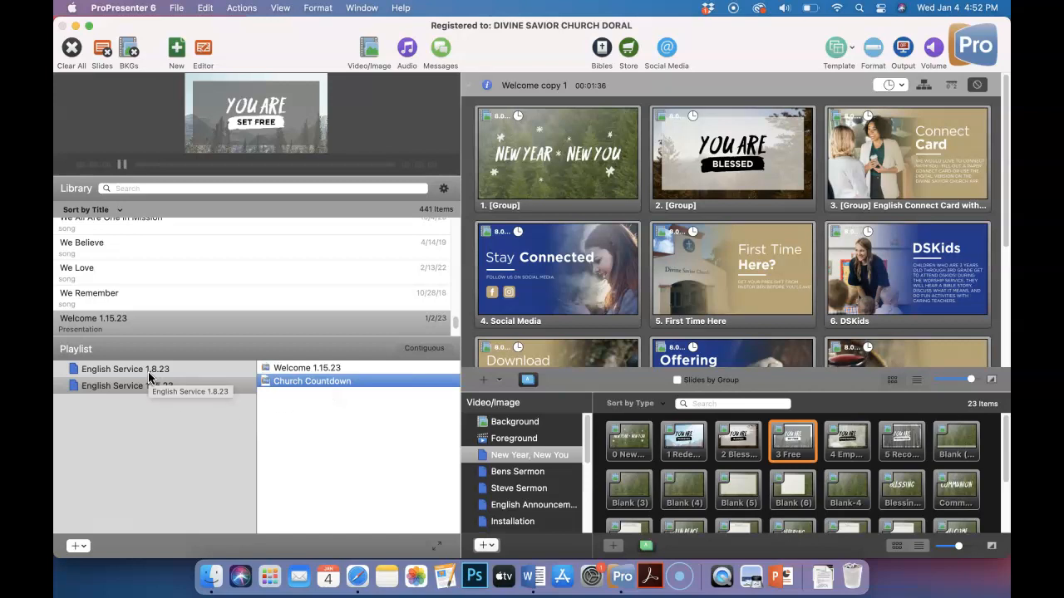
click(300, 370)
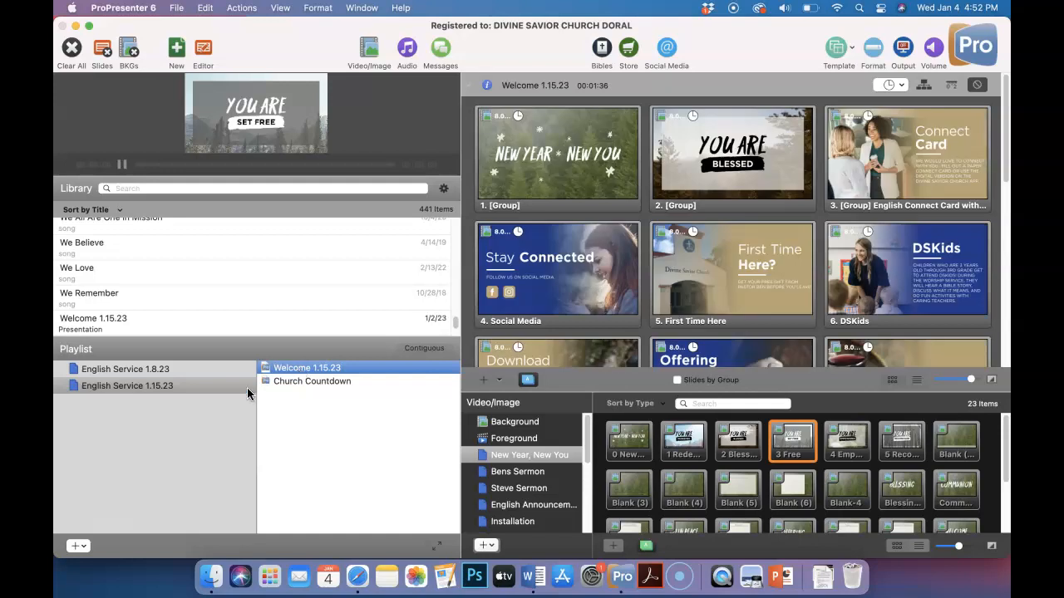
Replace the second Welcome 1.15.23 slide's image with 3 Free and check the original Welcome in the English Service 1.8.23 playlist
drag(807, 447, 729, 160)
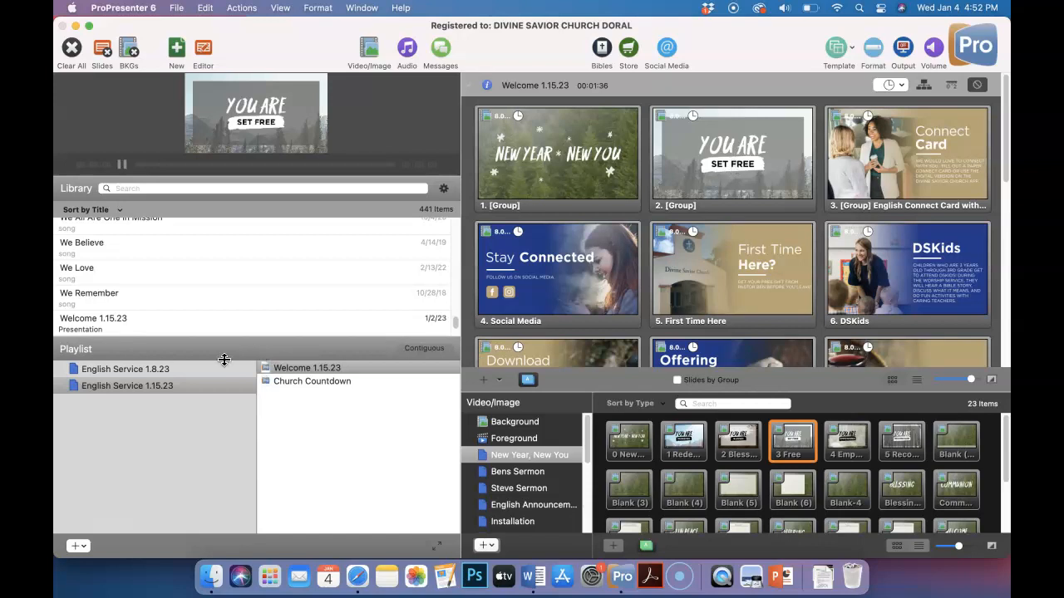
click(142, 371)
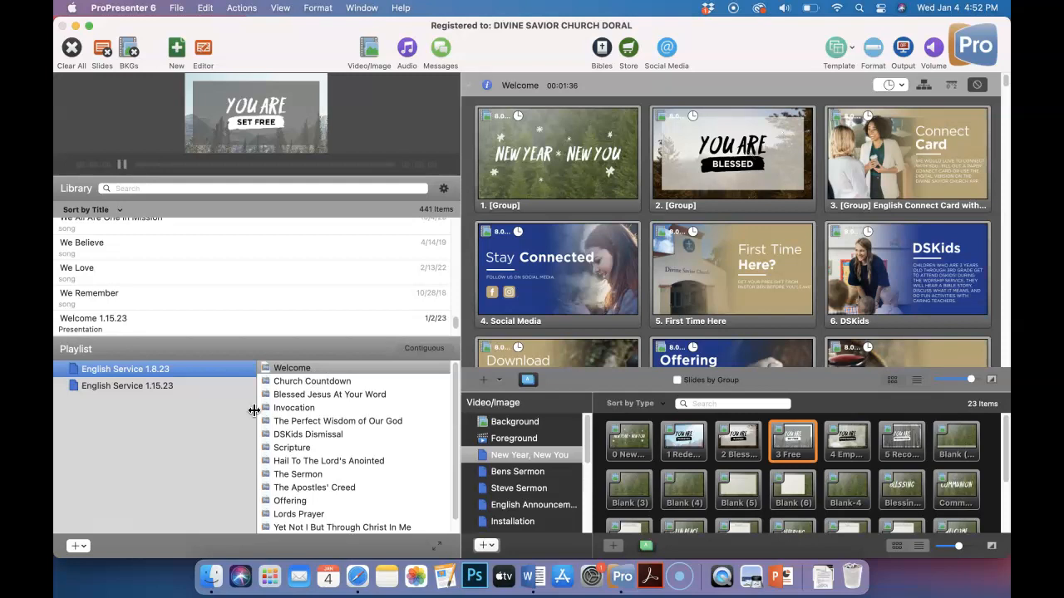
click(179, 384)
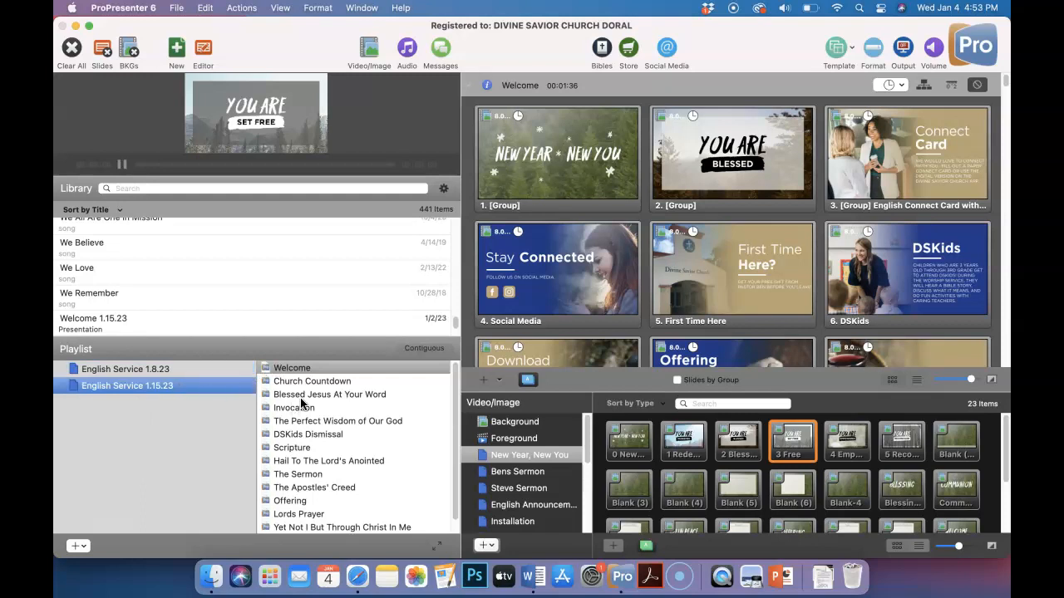
Remove the Church Countdown presentation from the English Service 1.15.23 playlist
click(315, 381)
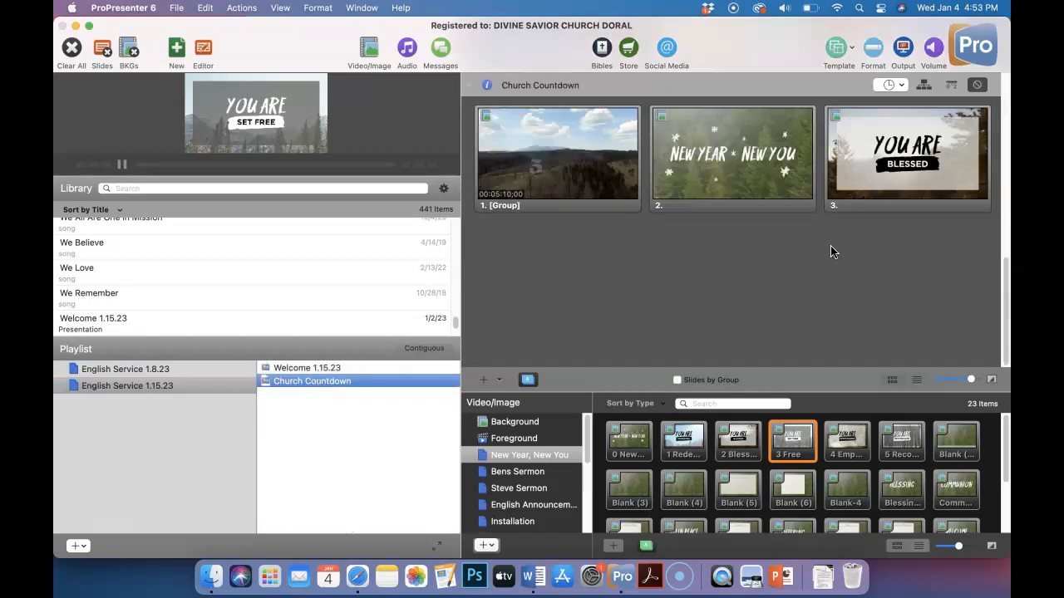
right_click(346, 382)
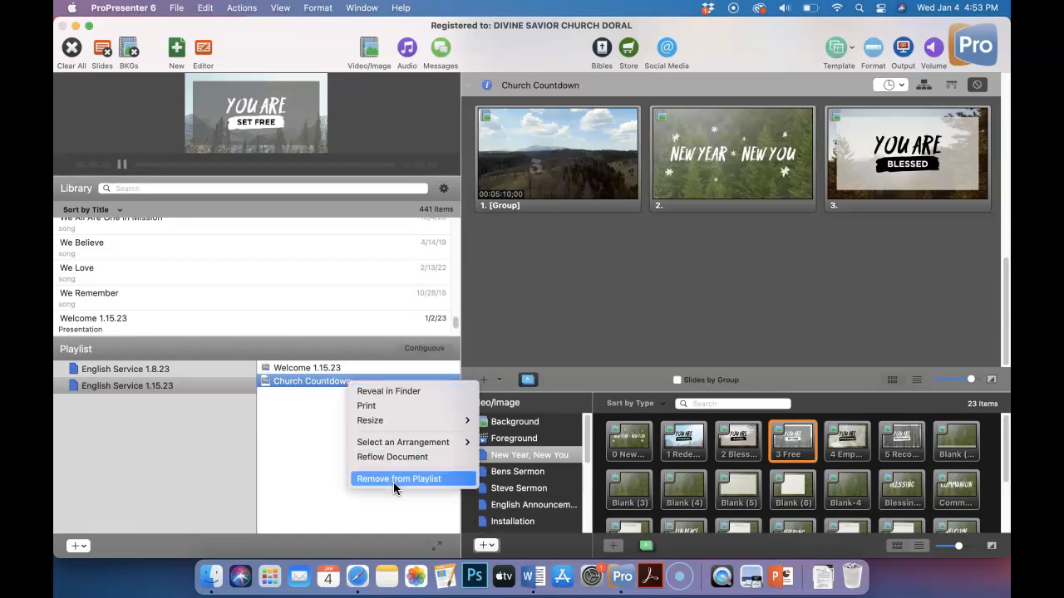
click(393, 479)
Search the library for church countdown and duplicate the Church Countdown presentation
click(149, 188)
text(church c)
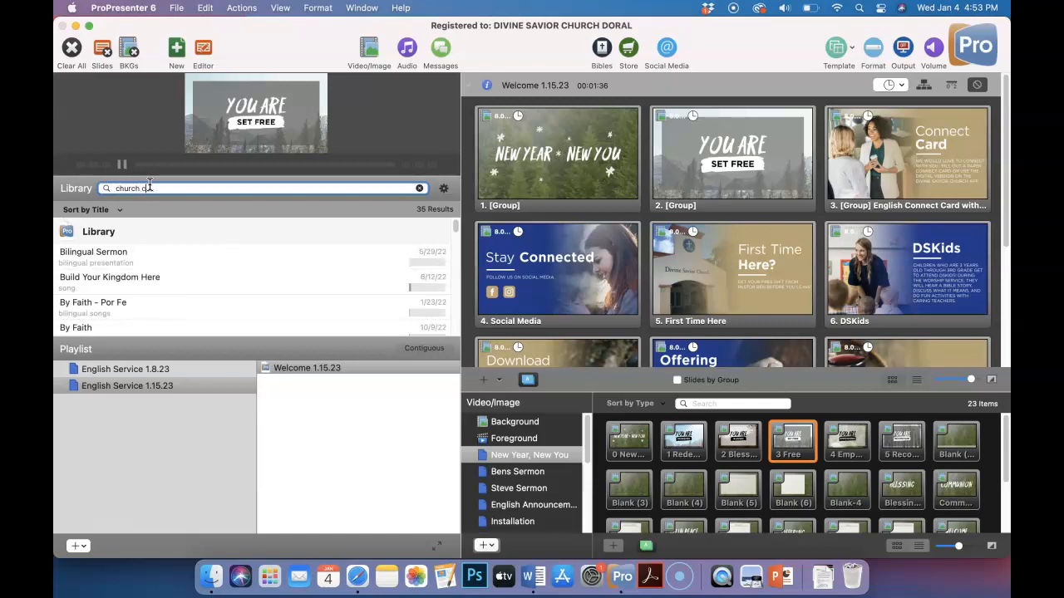
text(ountdown)
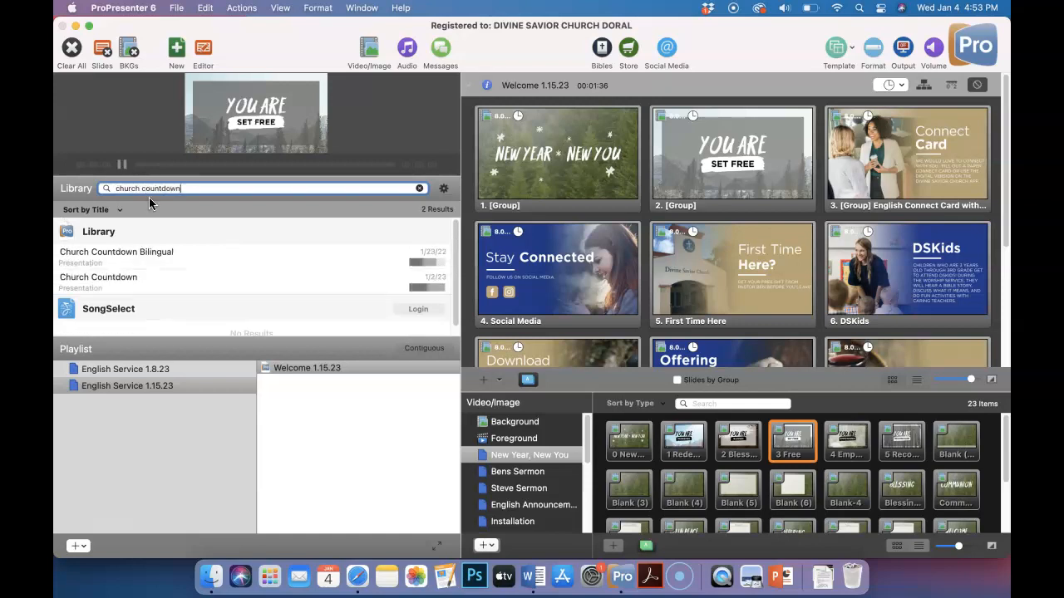
right_click(114, 284)
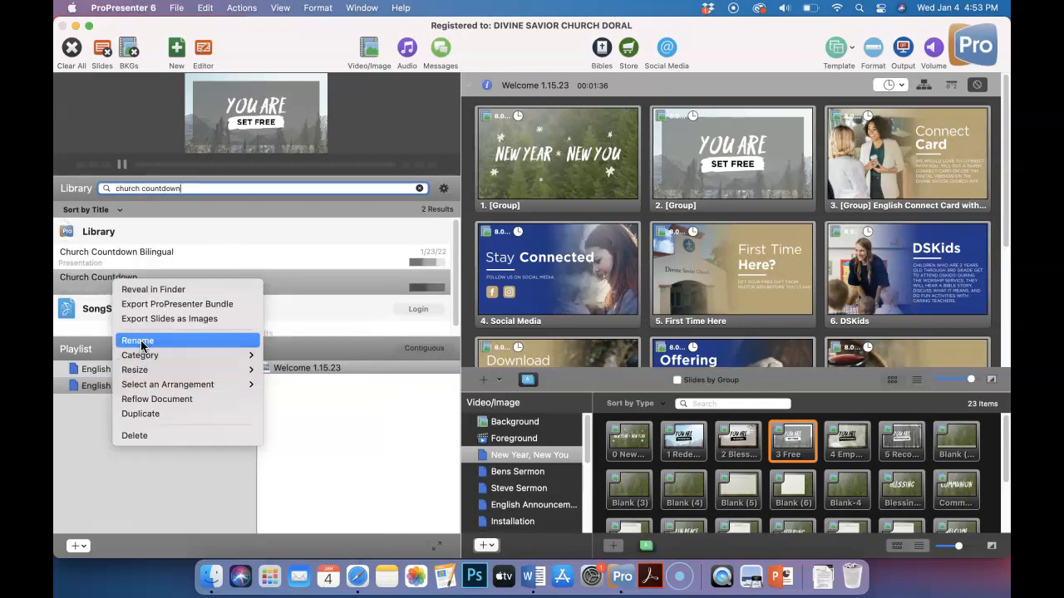
click(156, 409)
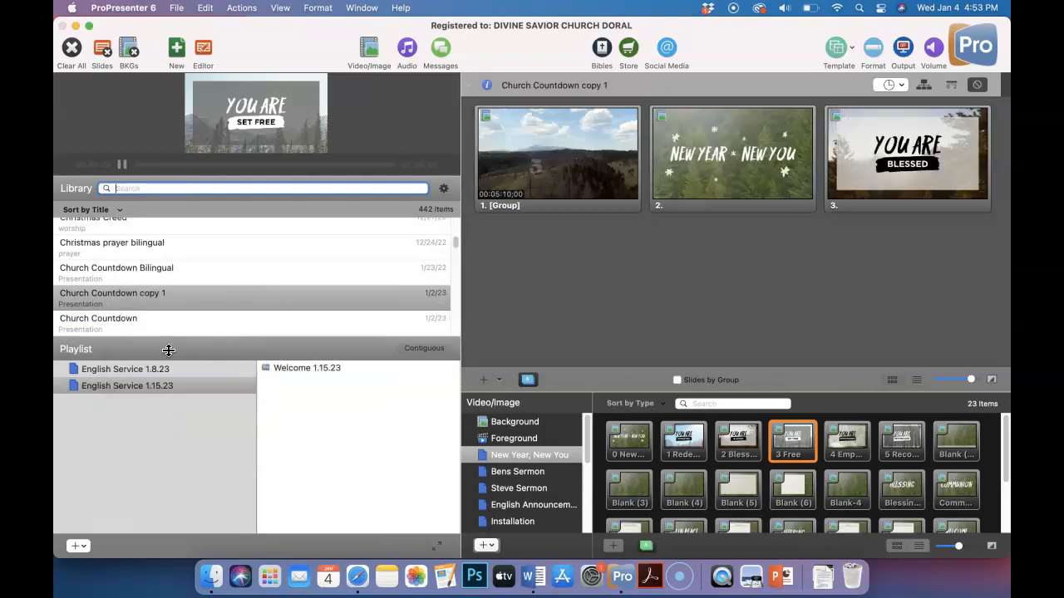
Rename the Church Countdown copy as Church Countdown 1.15.23 and add it to the English Service 1.15.23 playlist after Welcome 1.15.23
click(166, 292)
right_click(165, 292)
click(166, 293)
click(168, 293)
key(BackSpace)
key(BackSpace)
key(BackSpace)
key(BackSpace)
key(BackSpace)
key(BackSpace)
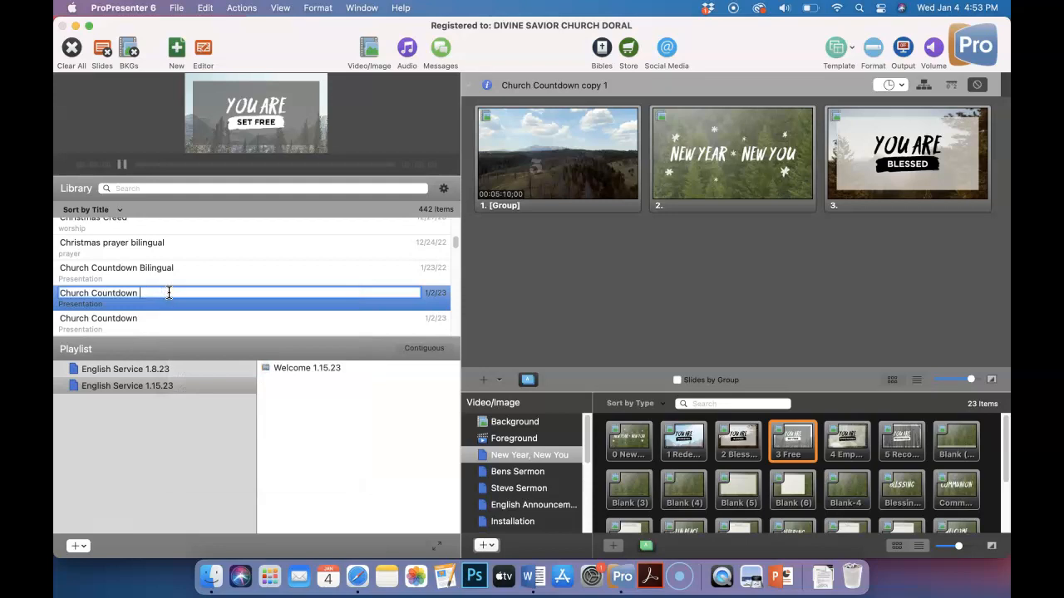
text(1.15.23)
key(Return)
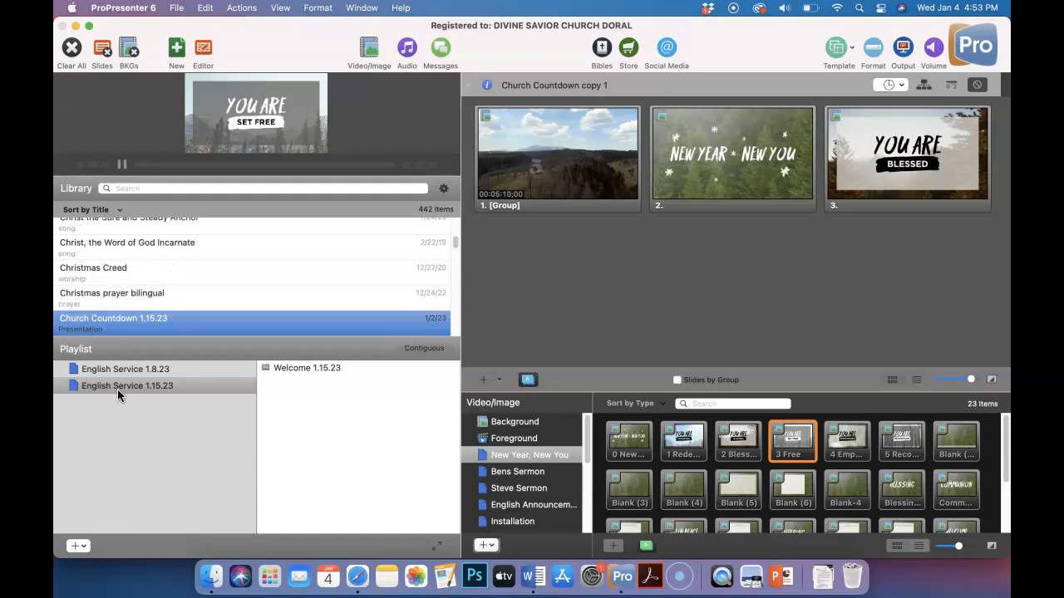
drag(142, 320, 334, 397)
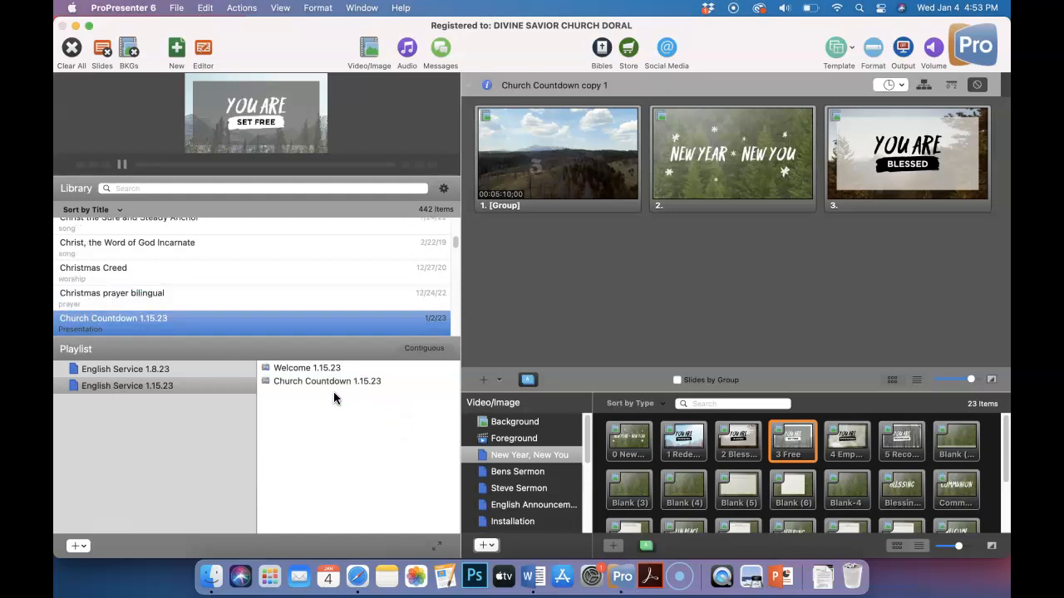
View the Blessed Jesus At Your Word and DSKids Dismissal slides in the English Service 1.8.23 playlist
click(176, 369)
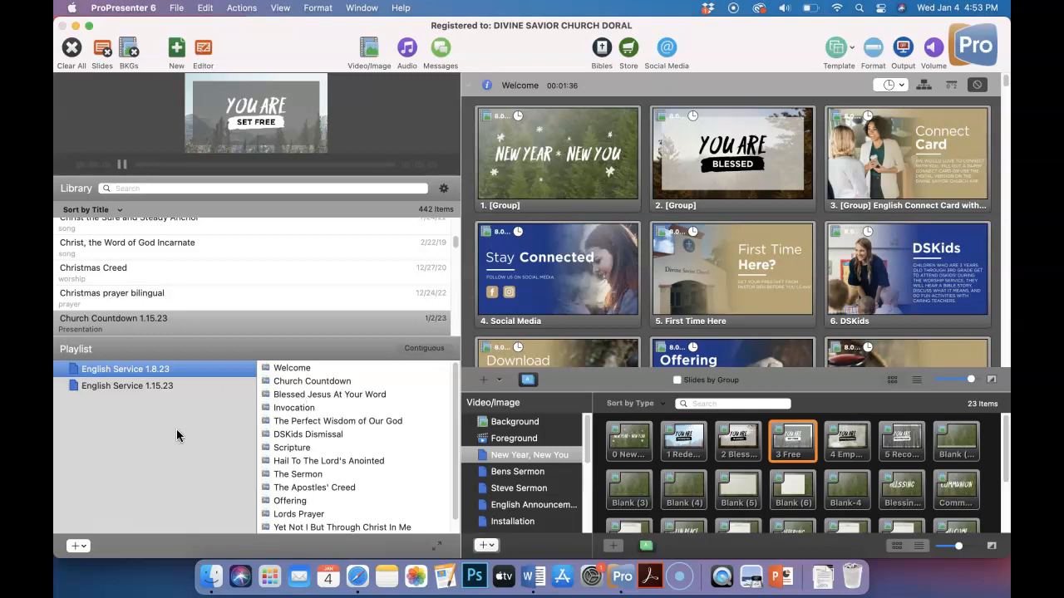
click(306, 397)
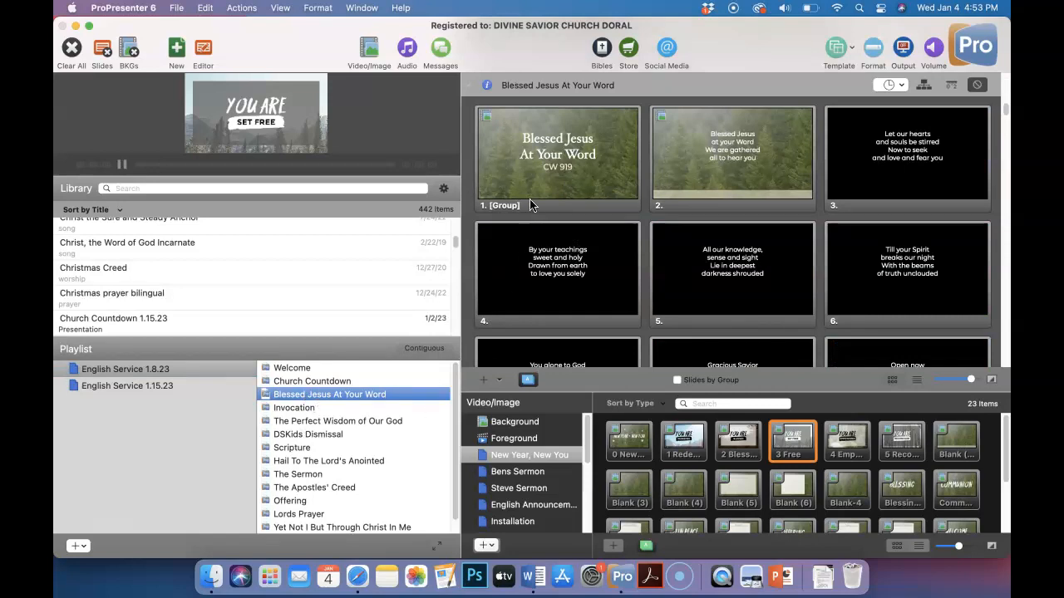
click(309, 436)
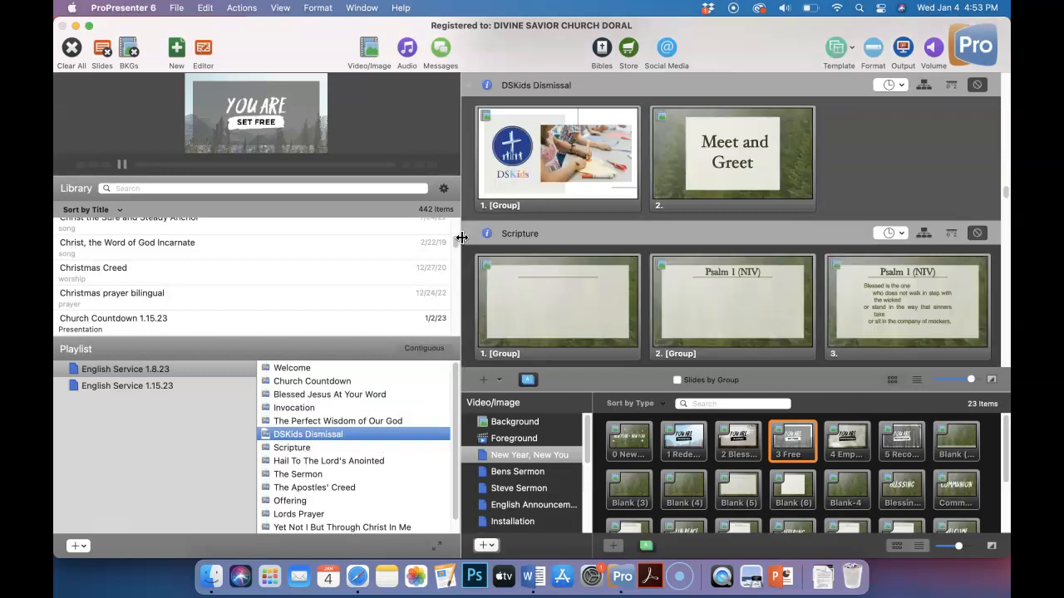
Search the library for dskids dismissal and add DSKids Dismissal to the end of the English Service 1.15.23 playlist
click(141, 385)
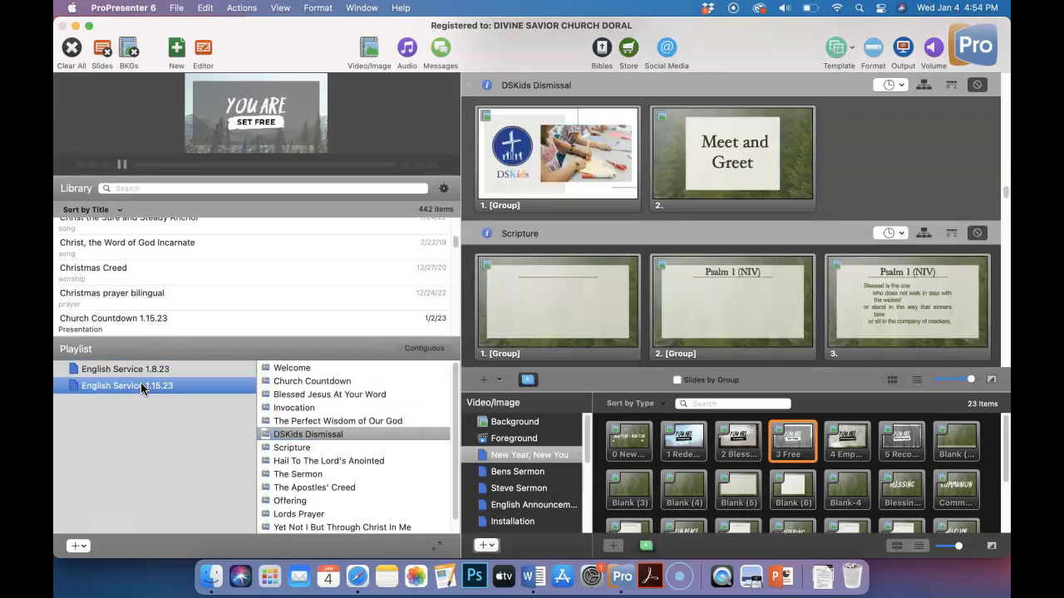
click(167, 188)
text(S)
key(BackSpace)
text(dskd)
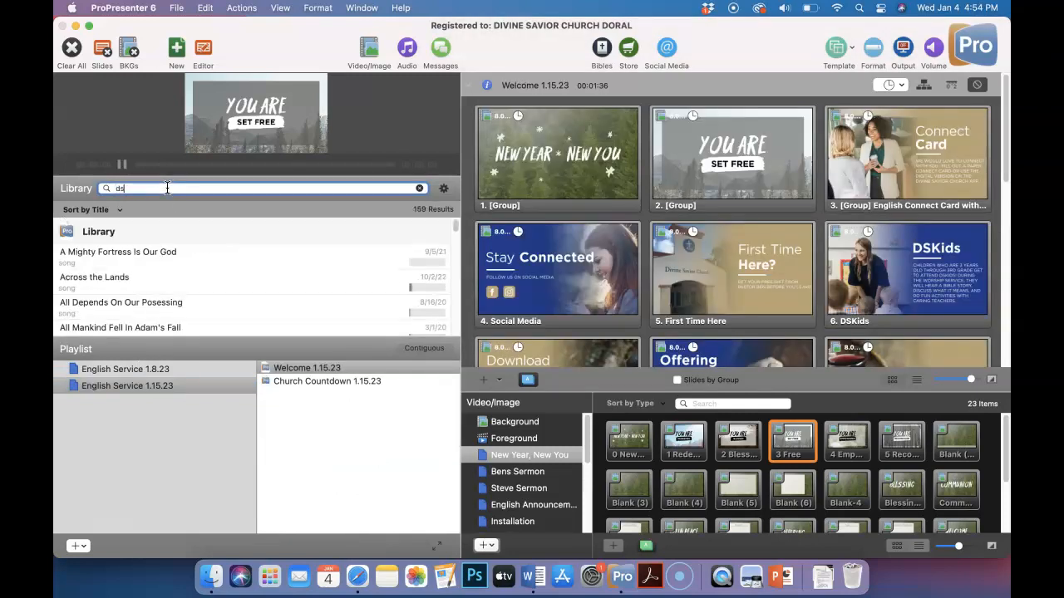
key(BackSpace)
key(BackSpace)
text(kids dismissal)
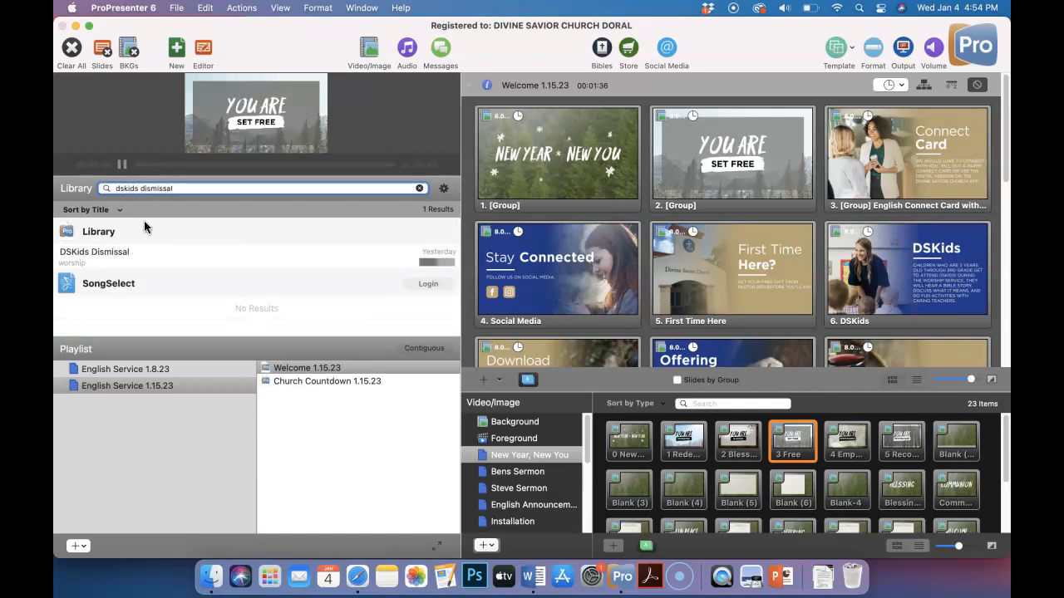
drag(112, 261, 322, 412)
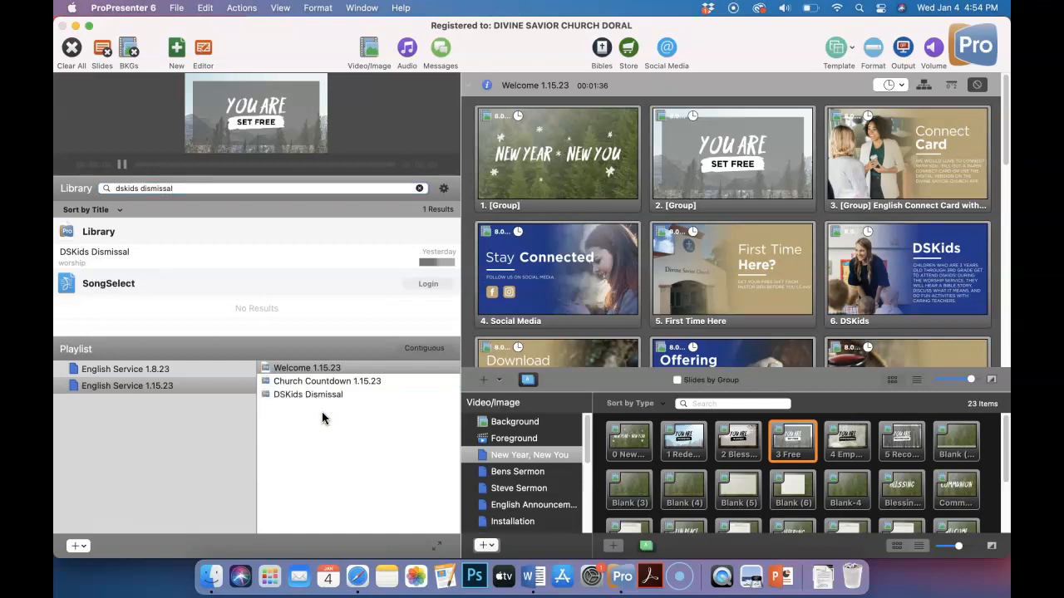
View the DSKids Dismissal slides from the playlist and the library, and clear the library search
click(298, 394)
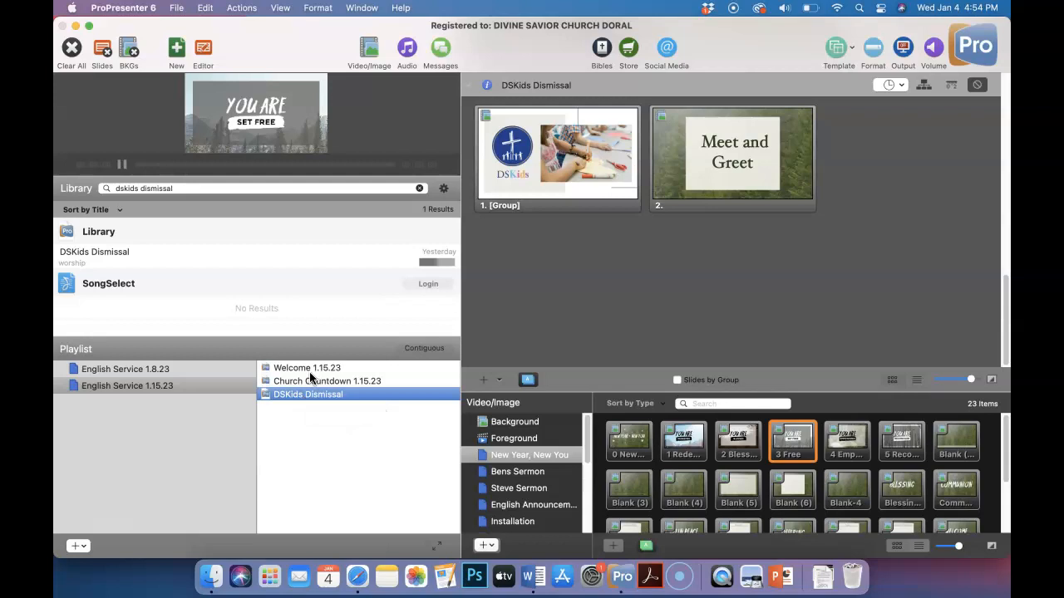
click(123, 260)
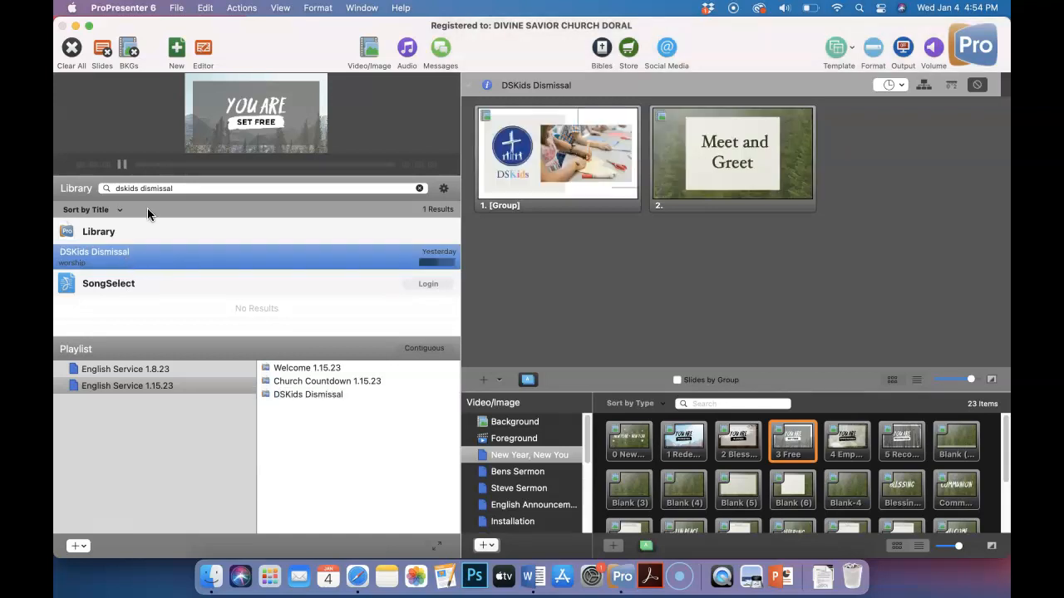
click(419, 188)
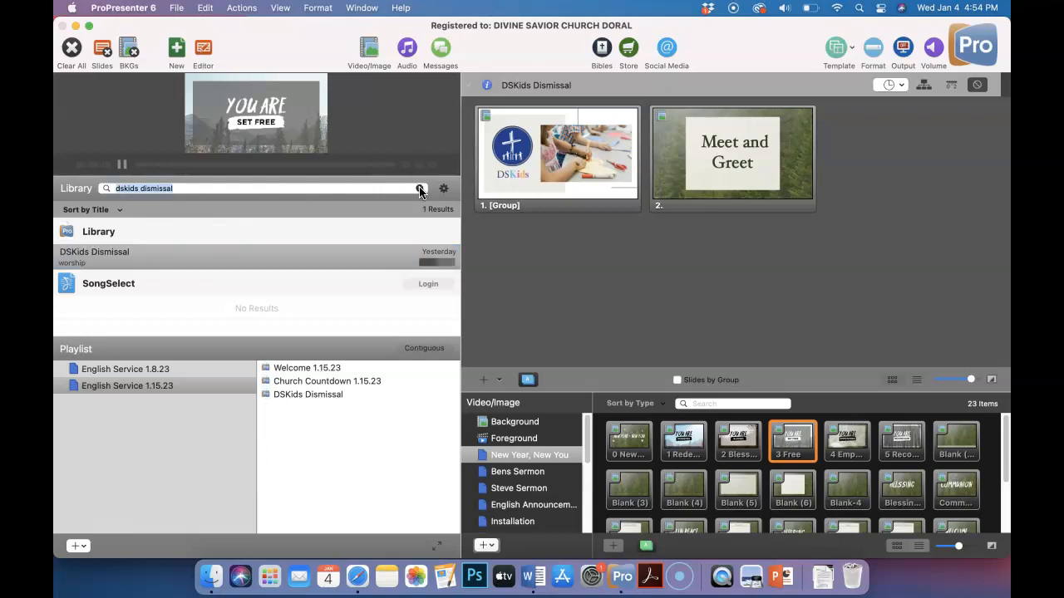